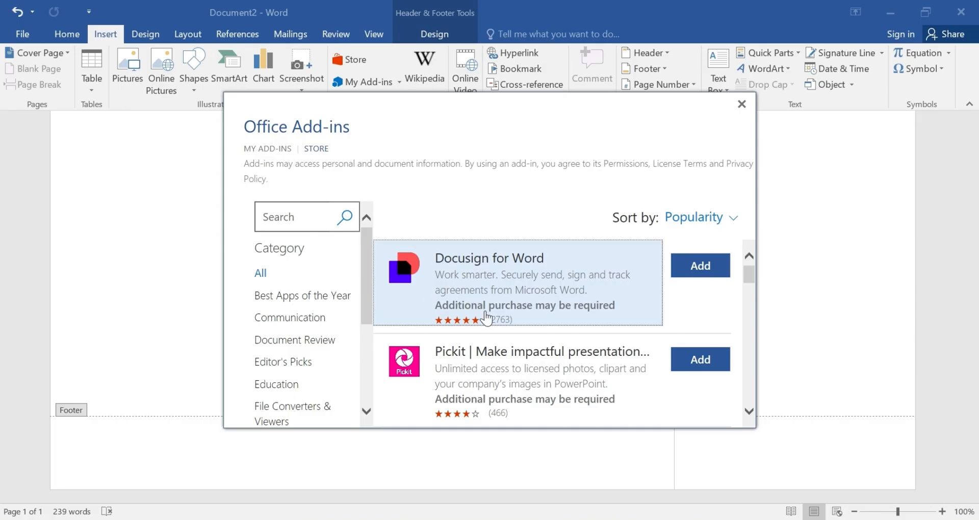
Scroll down the Office Add-ins store list and start a search in its Search box.
scroll(485, 314, "down", 2)
scroll(485, 329, "down", 5)
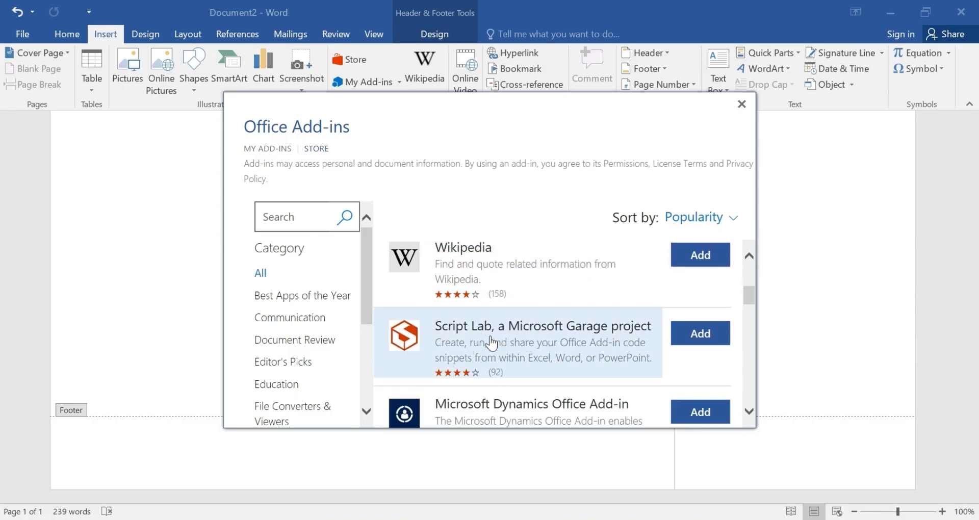
scroll(492, 345, "down", 2)
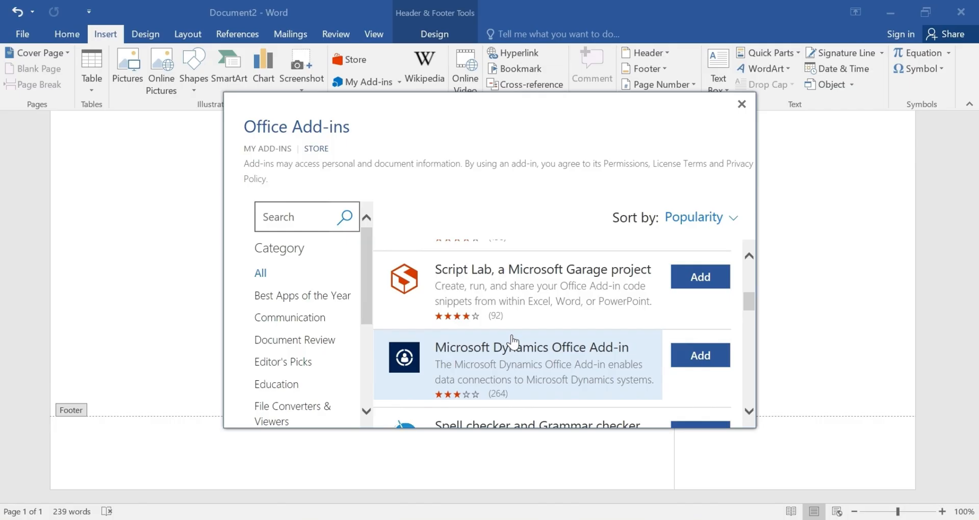
scroll(517, 337, "down", 9)
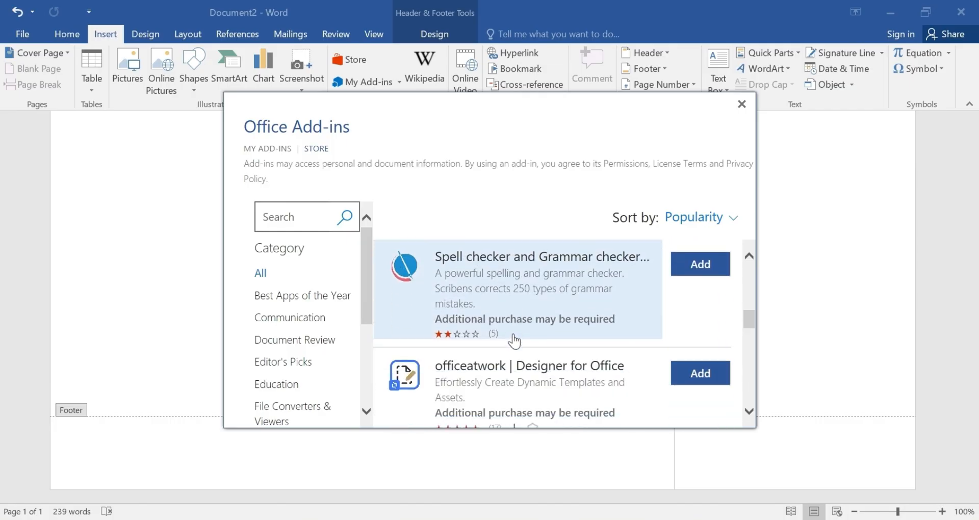
scroll(515, 345, "down", 3)
scroll(514, 344, "down", 4)
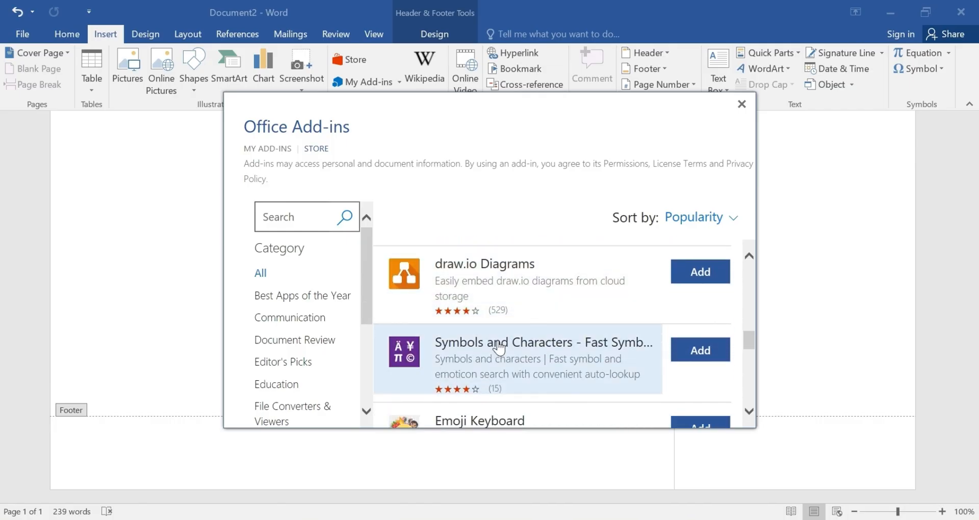
left_click(317, 221)
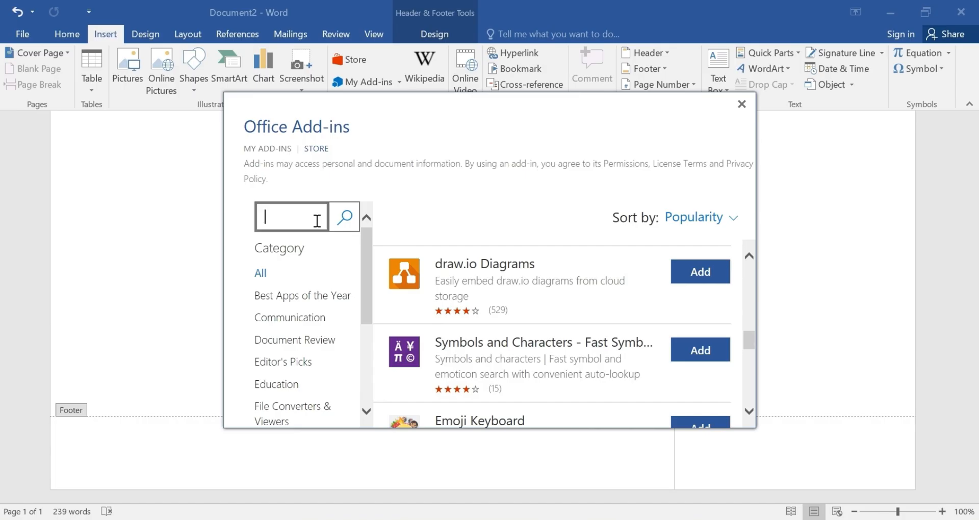
Scroll through the Education category listings, with PERRLA shown first.
scroll(515, 385, "up", 3)
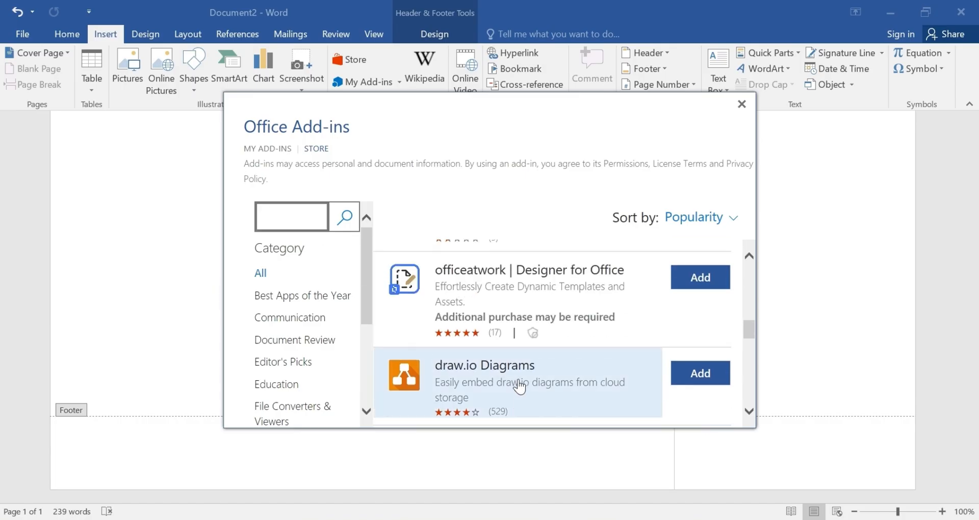
scroll(519, 387, "up", 2)
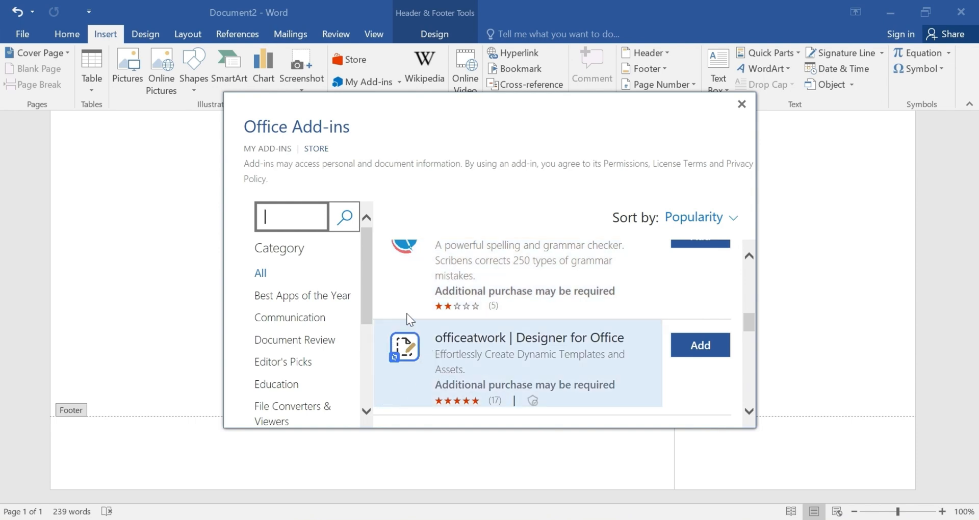
scroll(466, 357, "up", 3)
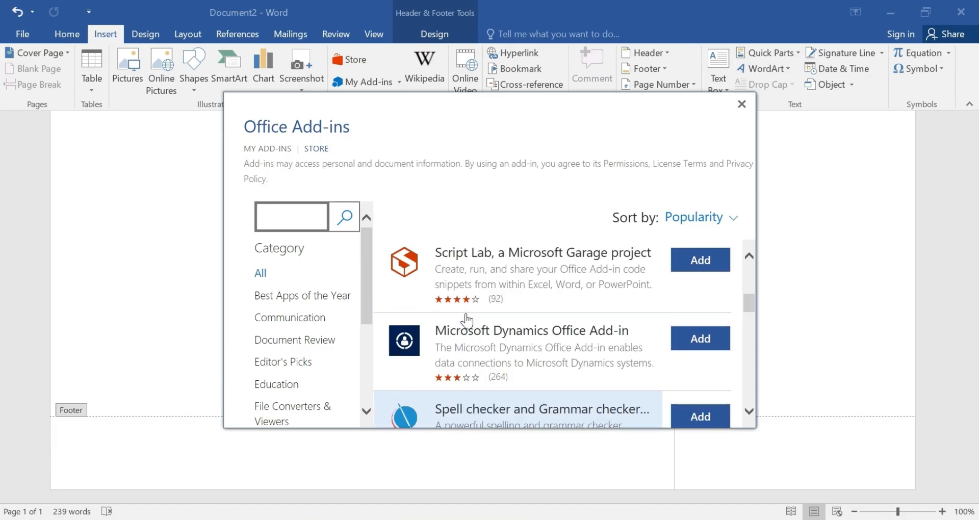
scroll(467, 320, "up", 5)
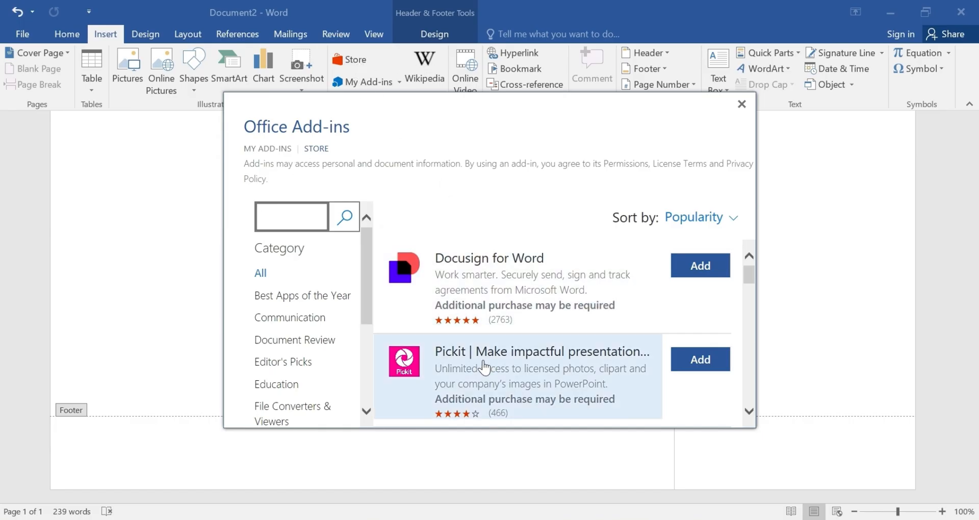
scroll(489, 367, "down", 3)
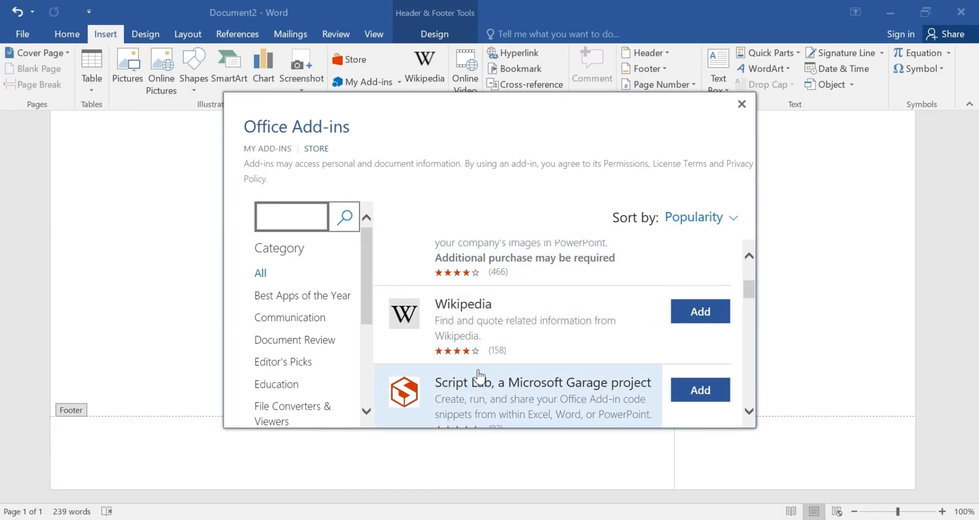
scroll(492, 363, "down", 1)
scroll(482, 378, "down", 3)
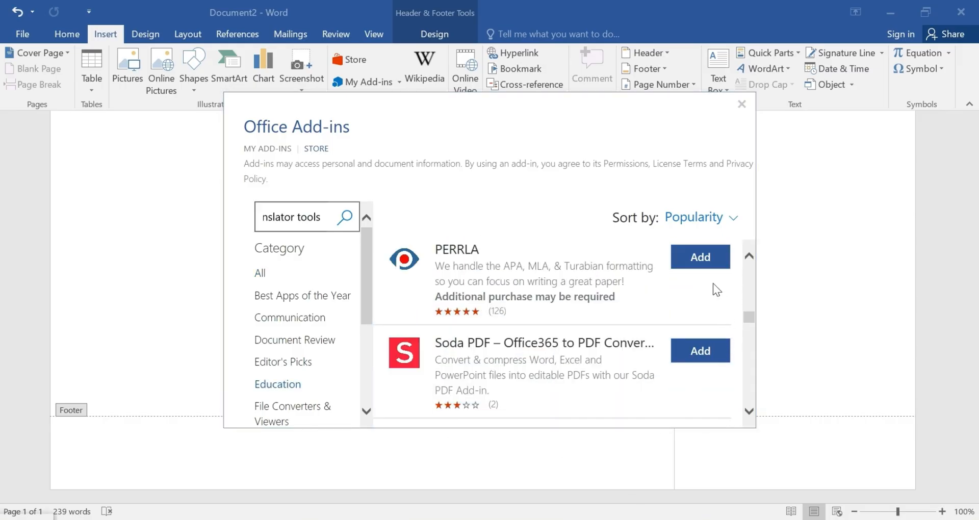
Add the PERRLA add-in, accept its license terms, and choose Get Support from its pane menu.
left_click(700, 257)
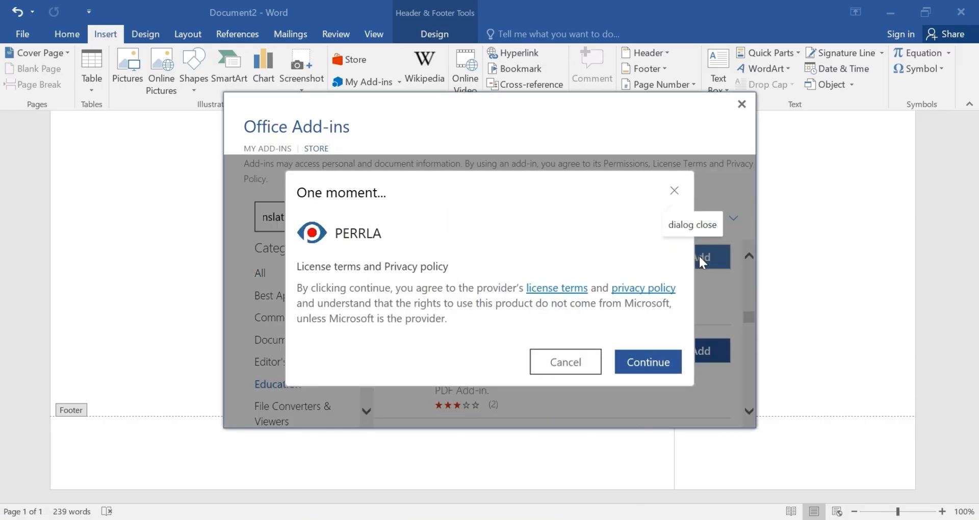
left_click(636, 365)
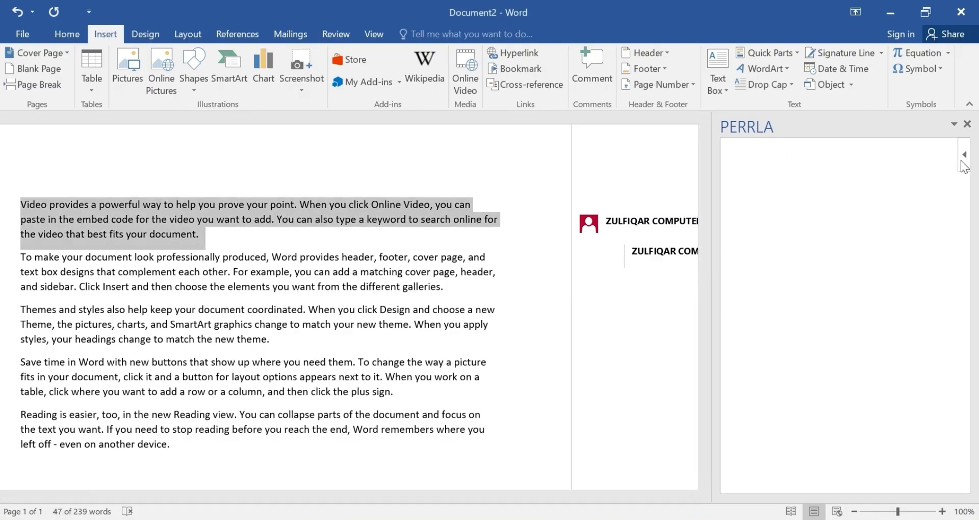
left_click(965, 157)
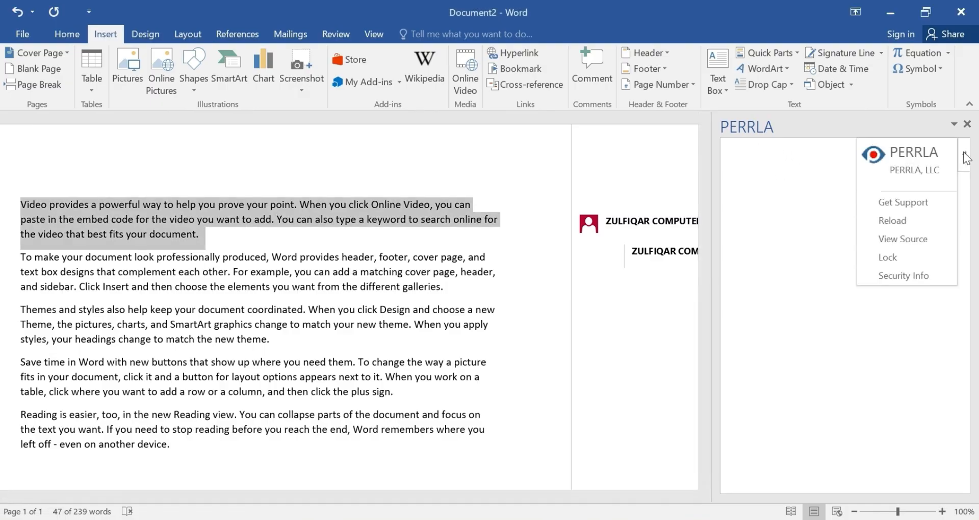
left_click(899, 207)
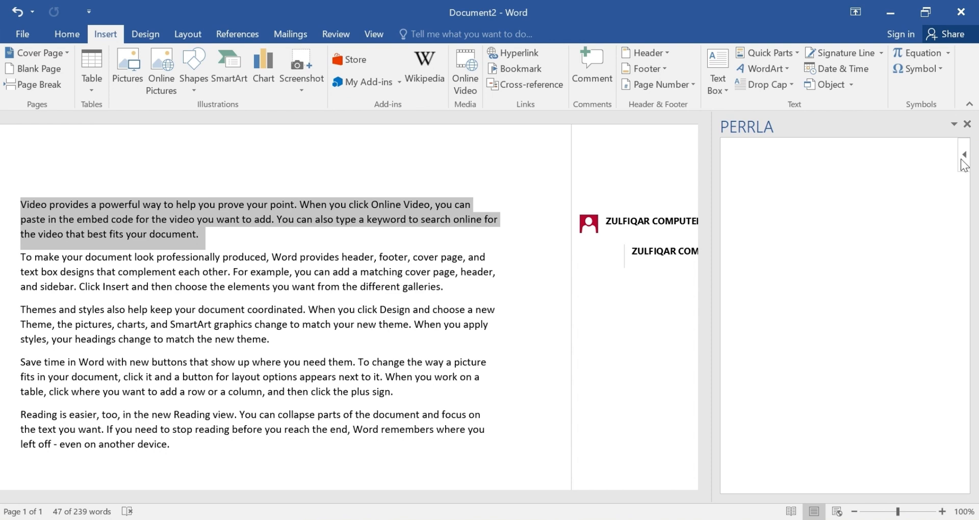
left_click(965, 156)
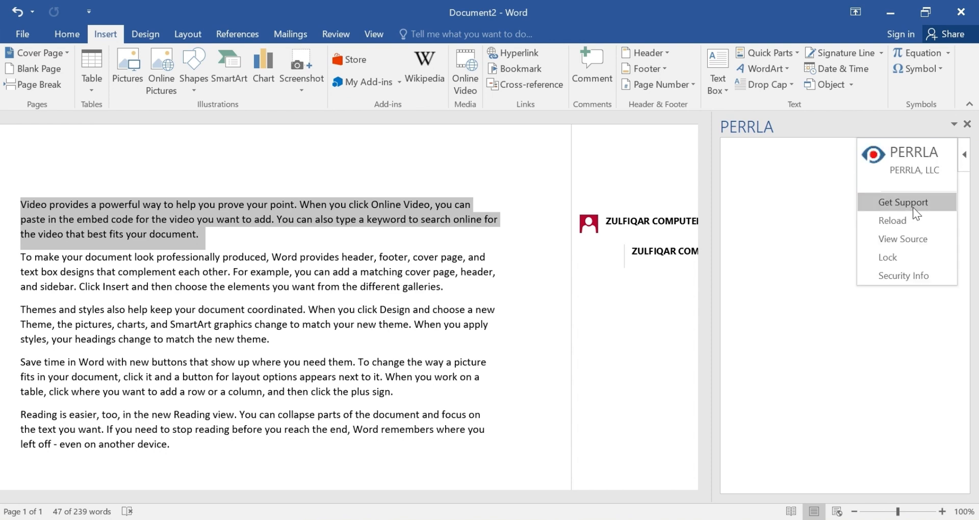
left_click(913, 204)
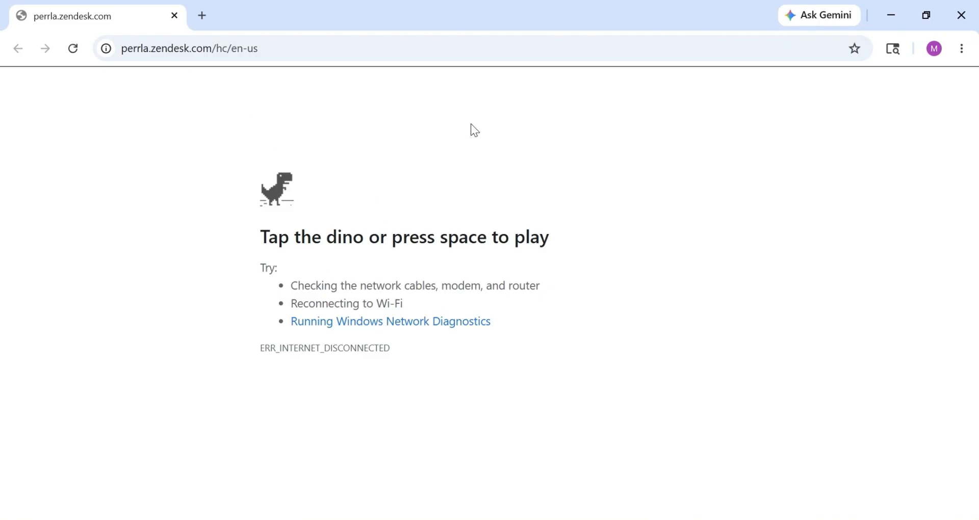
Close the Chrome window showing the failed perrla.zendesk.com help page.
left_click(963, 15)
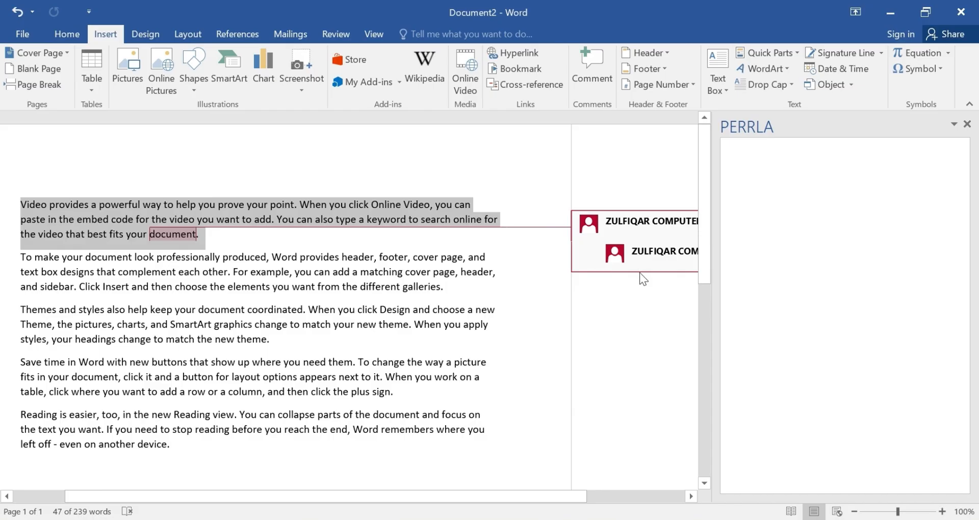
Close the PERRLA task pane and scroll through the document's five paragraphs.
left_click(621, 518)
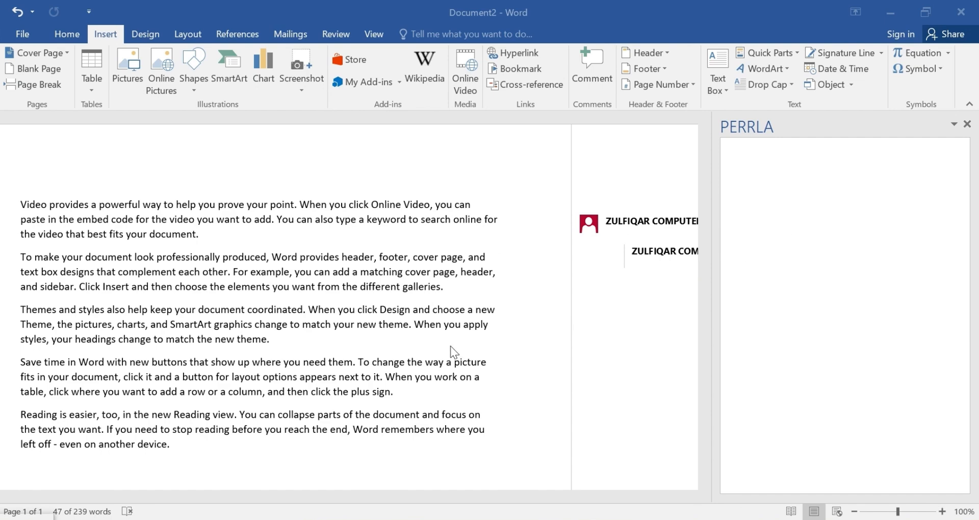
scroll(426, 289, "down", 5)
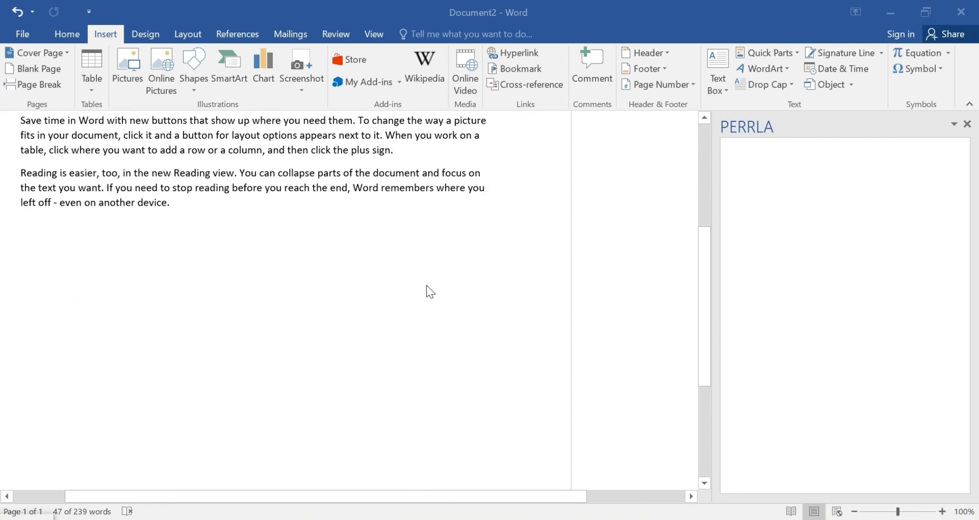
scroll(430, 290, "up", 5)
scroll(462, 284, "down", 8)
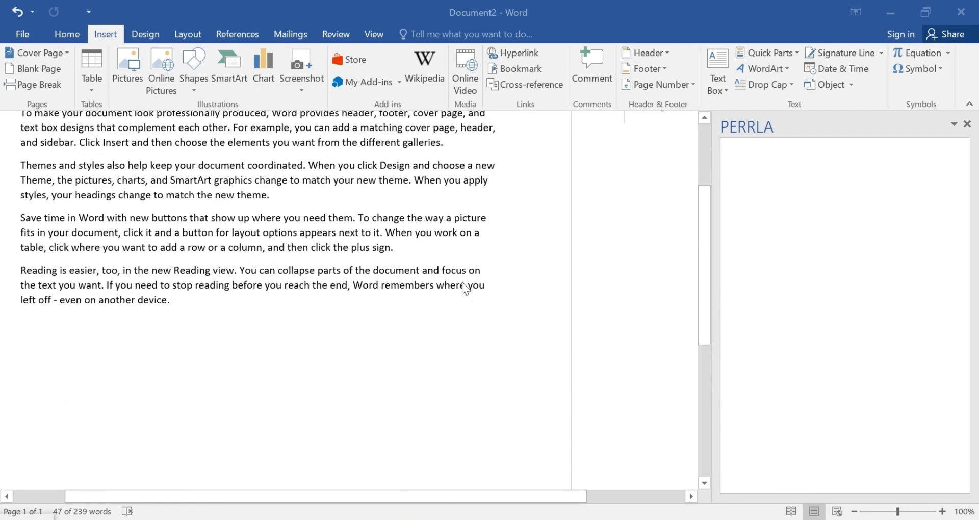
scroll(493, 293, "up", 10)
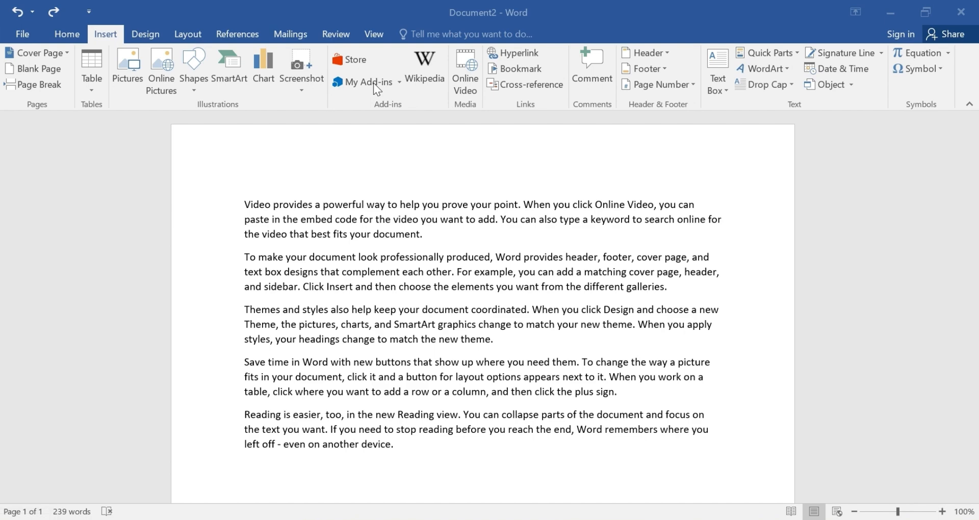
Add the Wikipedia add-in from the store under Insert > My Add-ins, accepting its license terms.
left_click(374, 83)
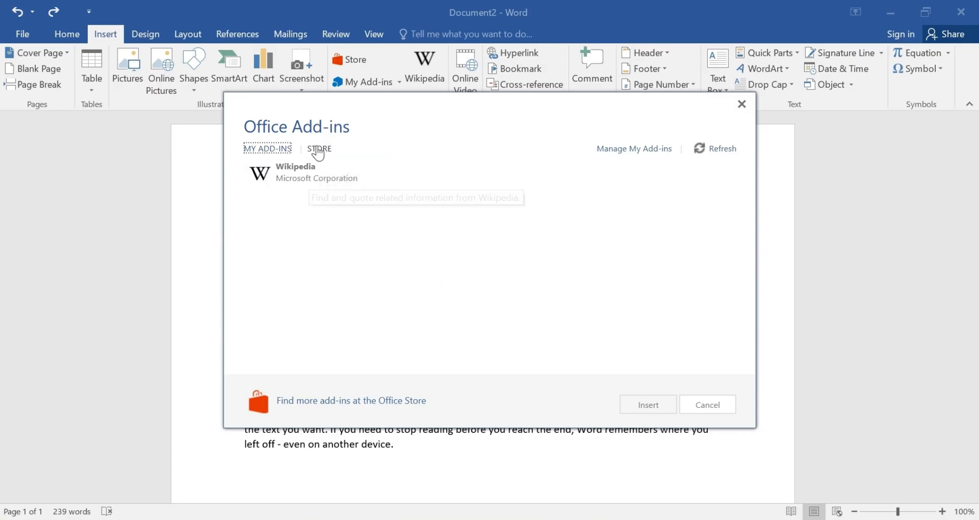
left_click(319, 148)
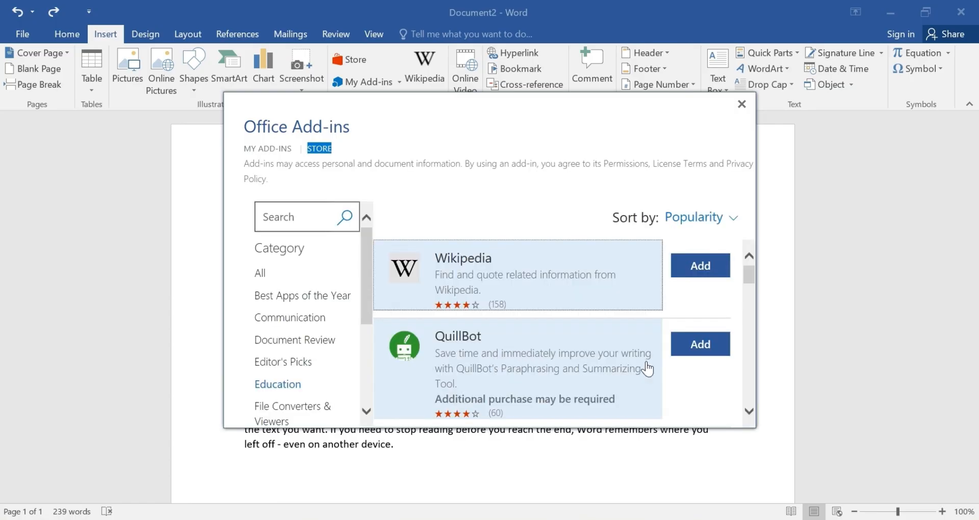
scroll(503, 338, "down", 4)
scroll(507, 337, "down", 3)
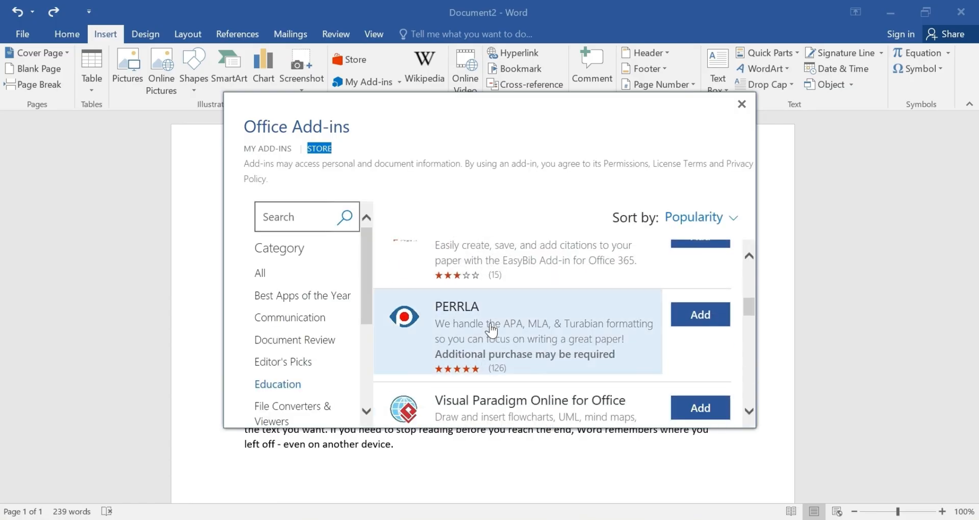
scroll(487, 316, "up", 5)
scroll(486, 309, "up", 1)
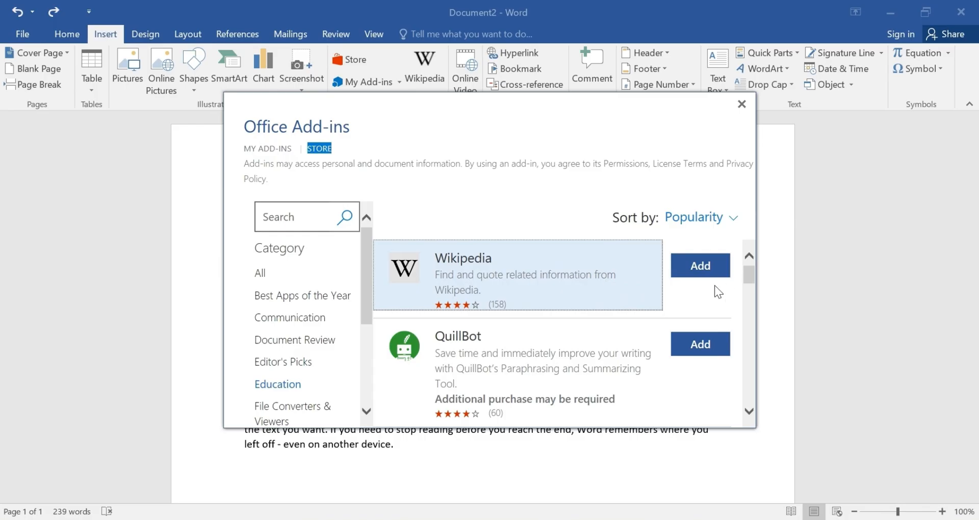
left_click(709, 273)
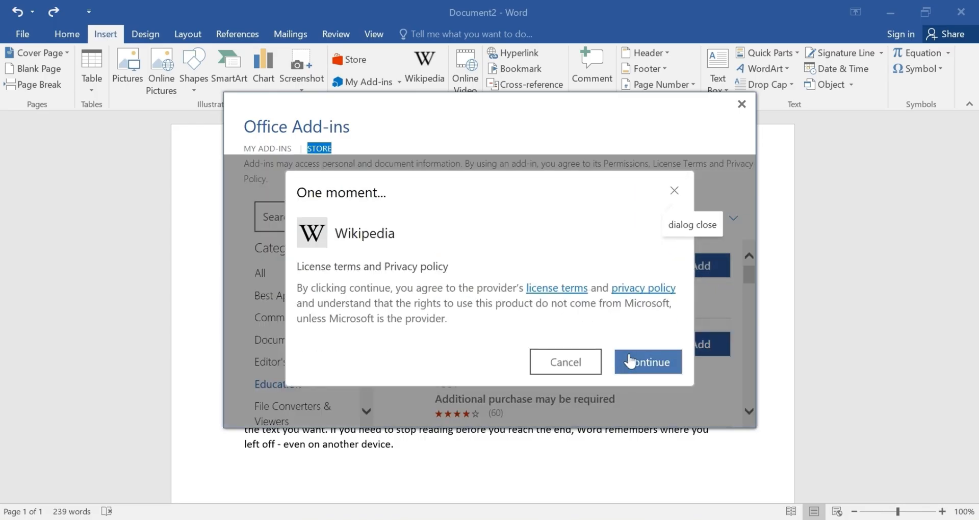
left_click(629, 364)
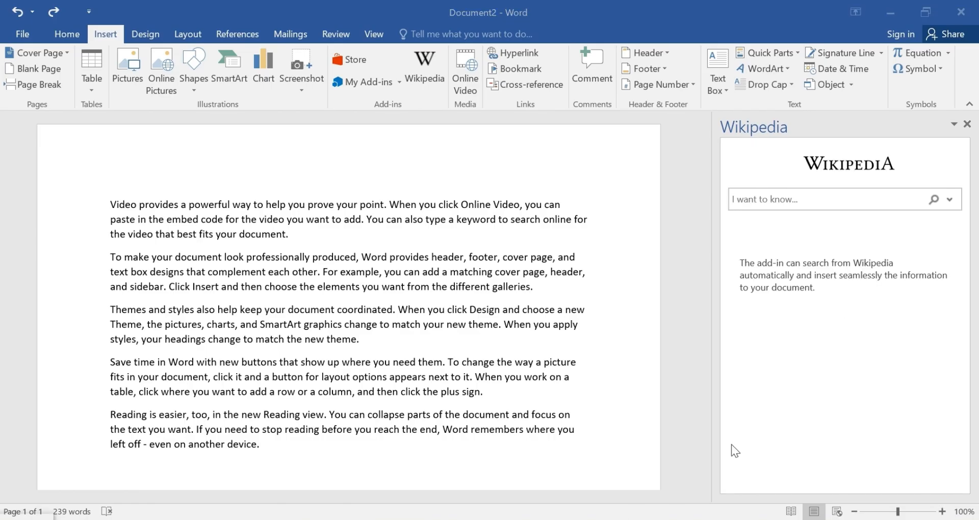
Search Wikipedia for 'what is ms word' and scroll through the suggested articles.
left_click(816, 202)
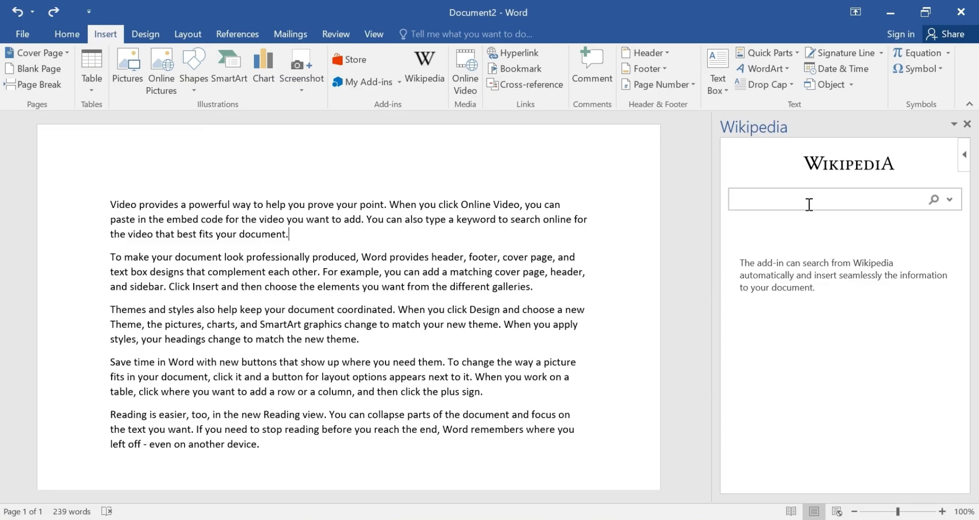
left_click(618, 519)
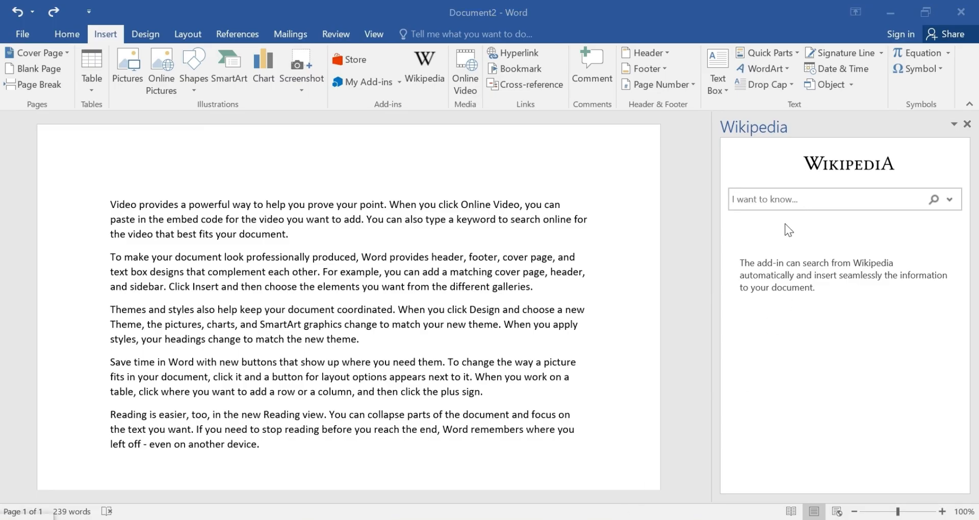
left_click(797, 200)
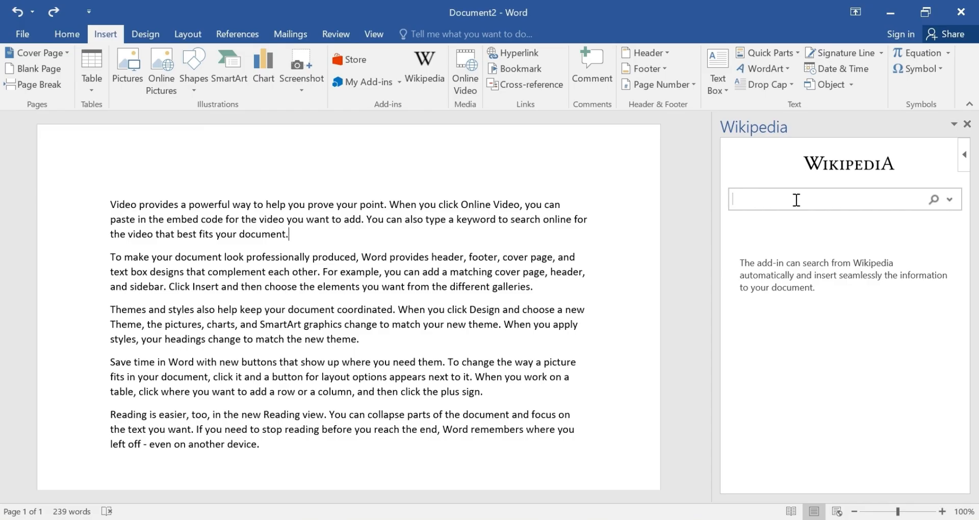
type("what is ms word")
key("Return")
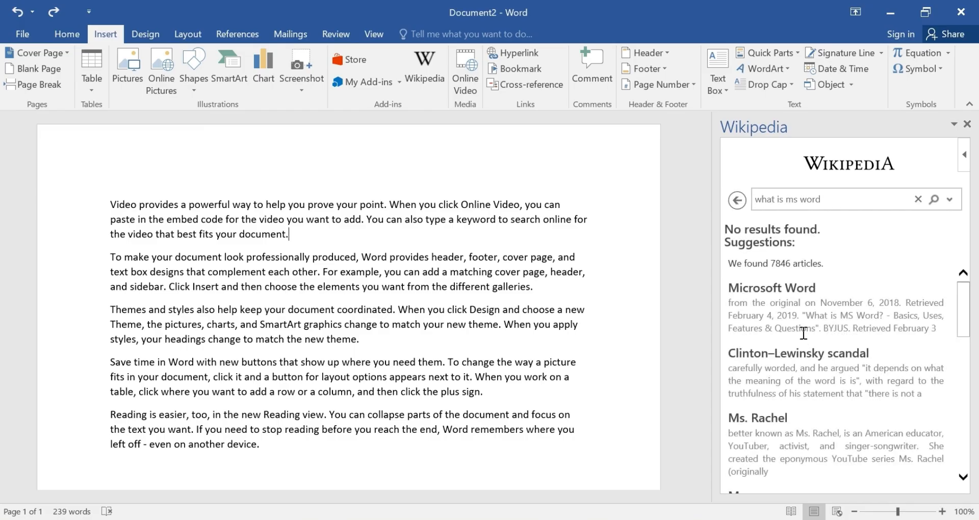
scroll(805, 328, "down", 1)
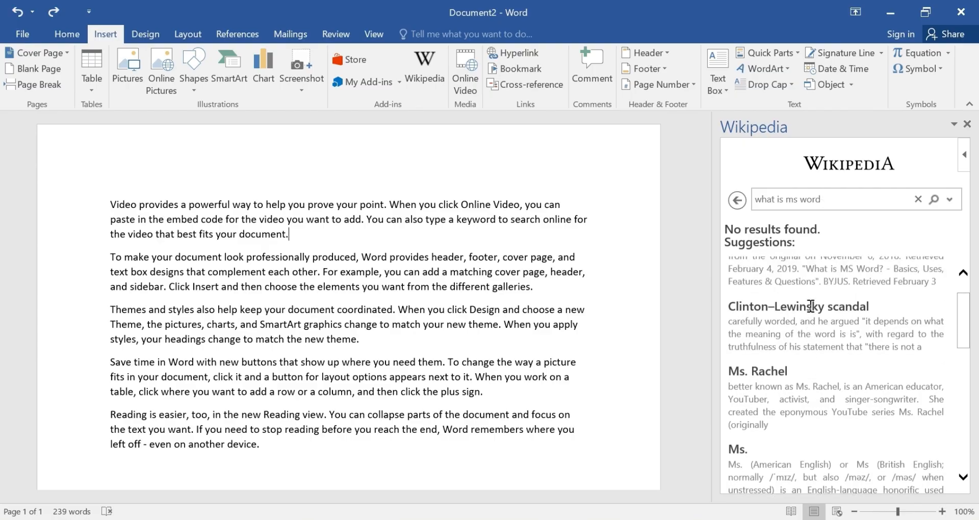
scroll(804, 326, "up", 1)
scroll(803, 321, "down", 3)
scroll(798, 314, "down", 6)
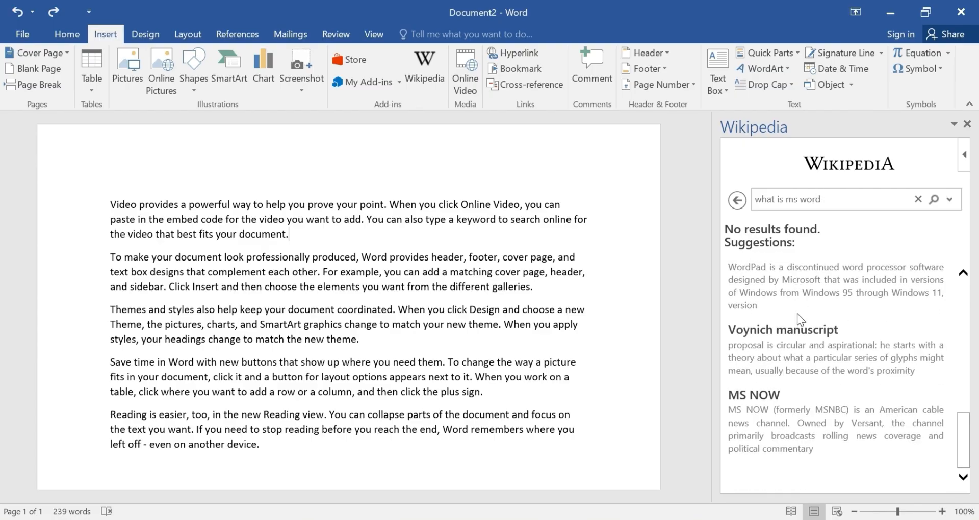
scroll(798, 314, "up", 5)
scroll(794, 318, "up", 1)
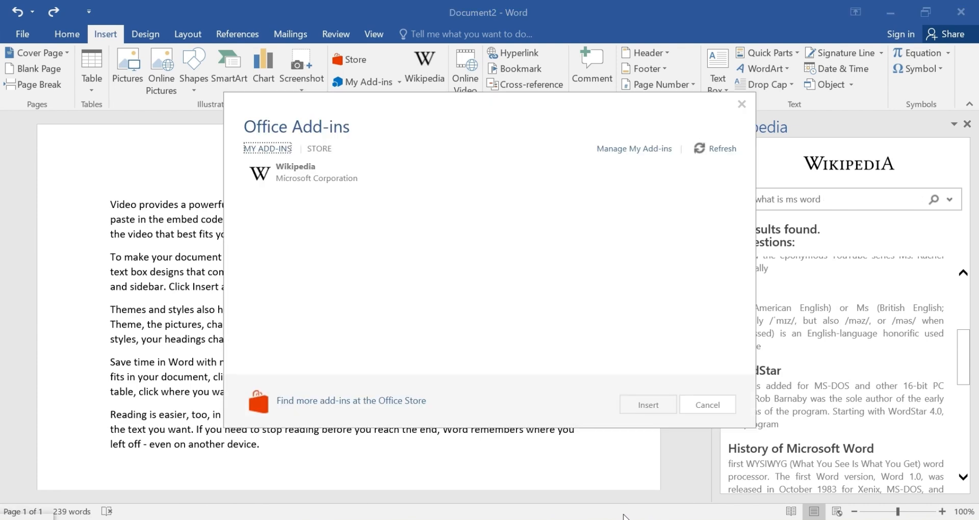
Dismiss the add-ins window and insert Wikipedia from the My Add-ins list.
left_click(742, 105)
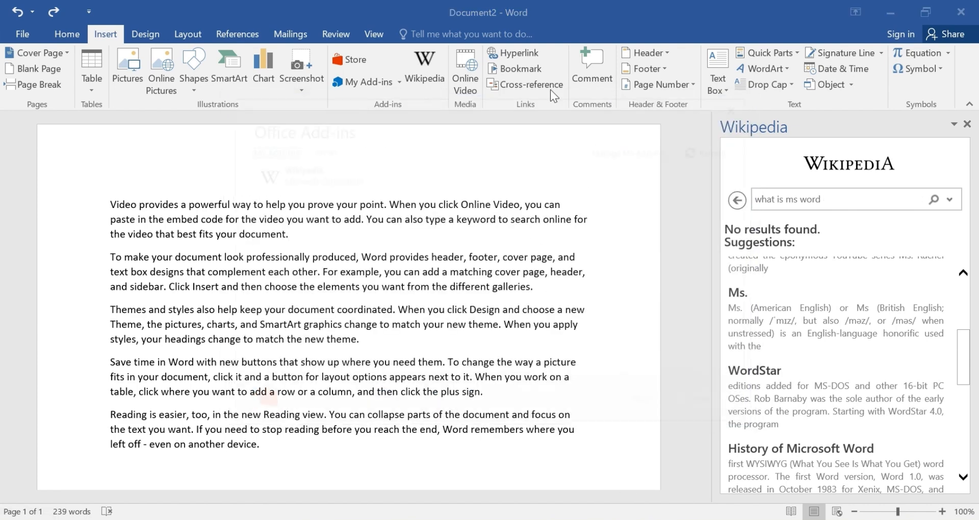
left_click(390, 85)
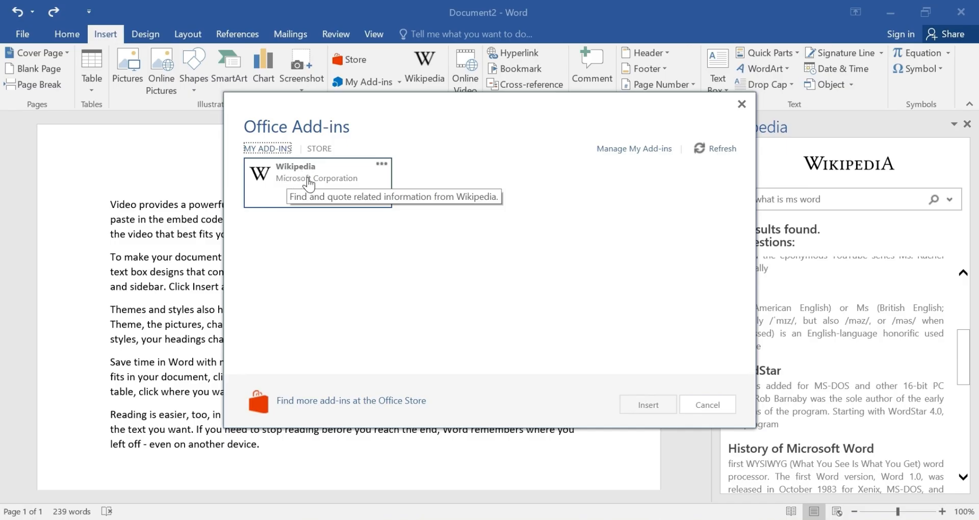
left_click(345, 175)
left_click(344, 175)
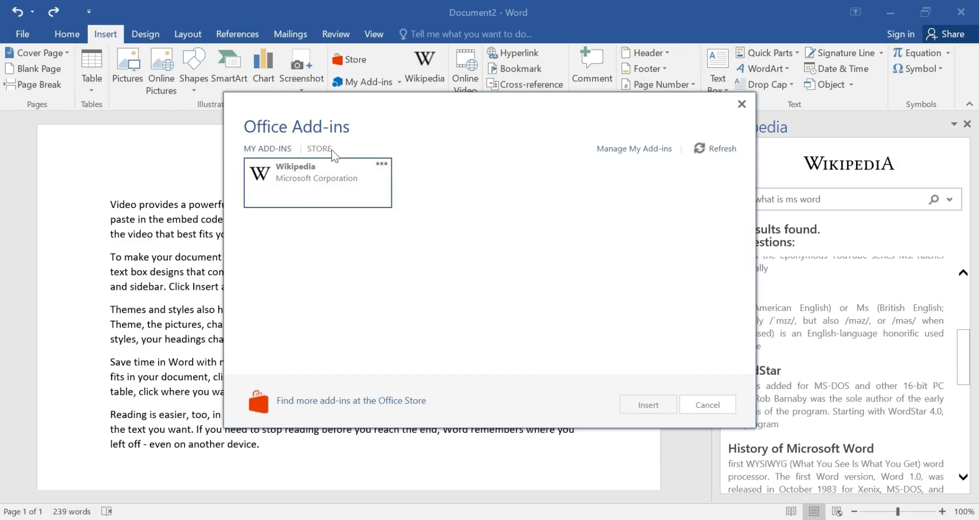
left_click(335, 171)
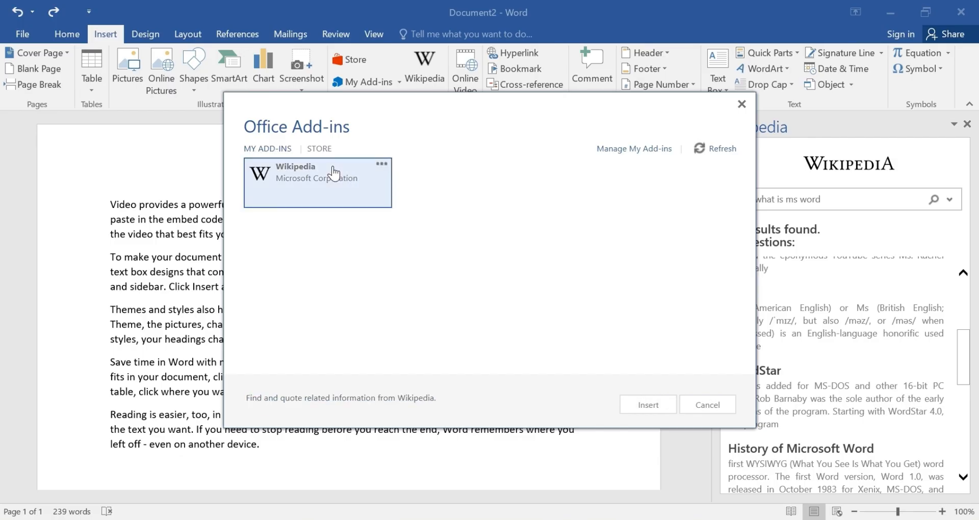
left_click(645, 406)
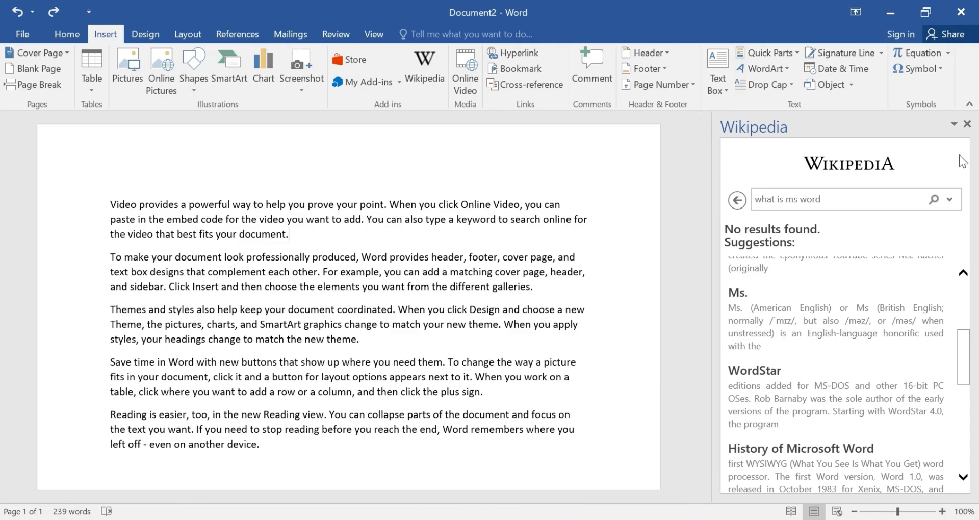
Close the Wikipedia panel and insert the add-in again for a fresh, empty search.
left_click(967, 125)
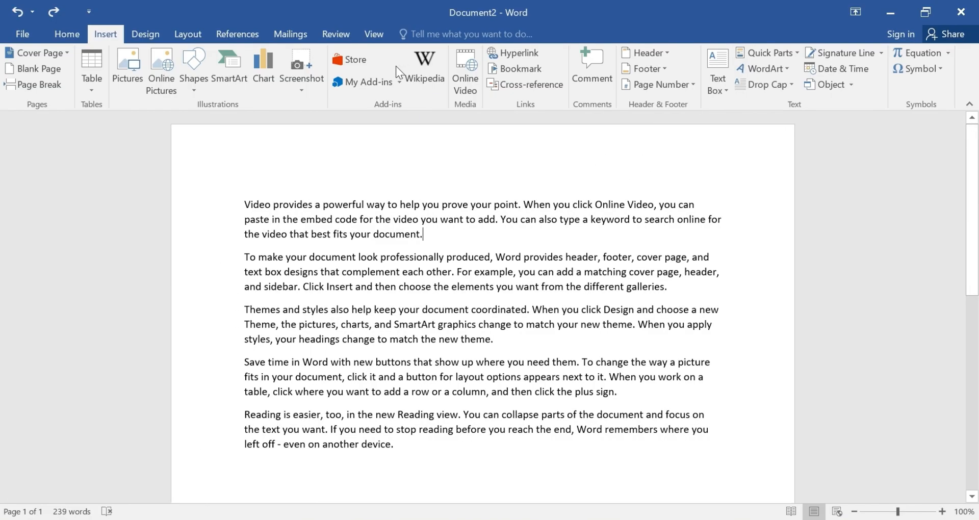
left_click(357, 85)
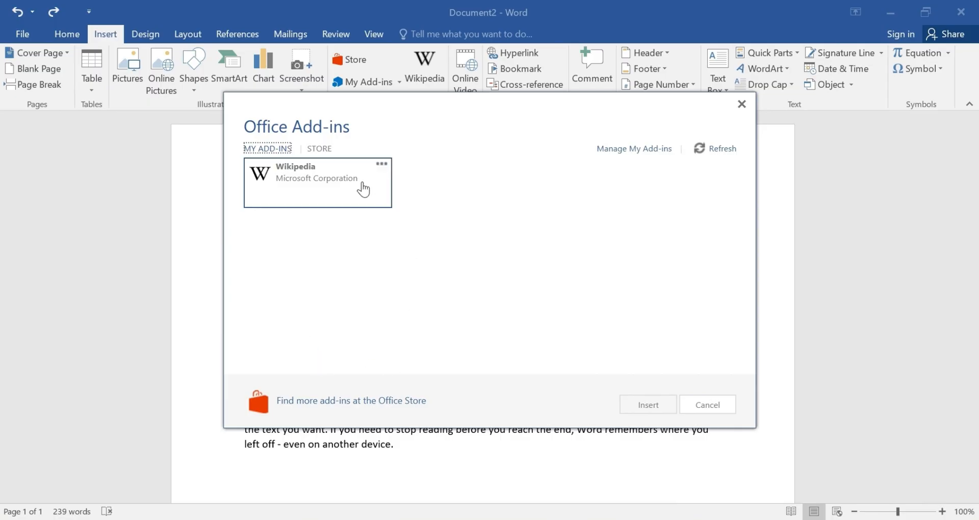
left_click(352, 178)
left_click(655, 408)
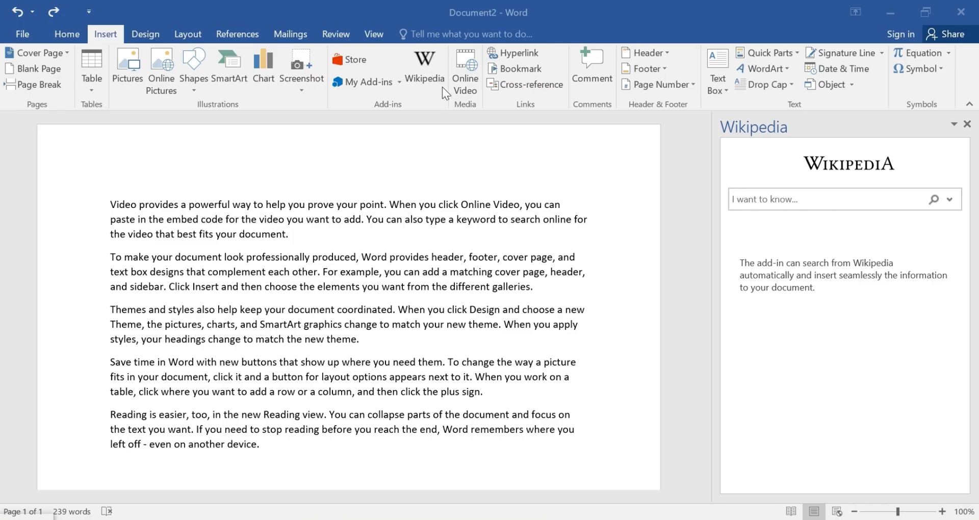
left_click(470, 90)
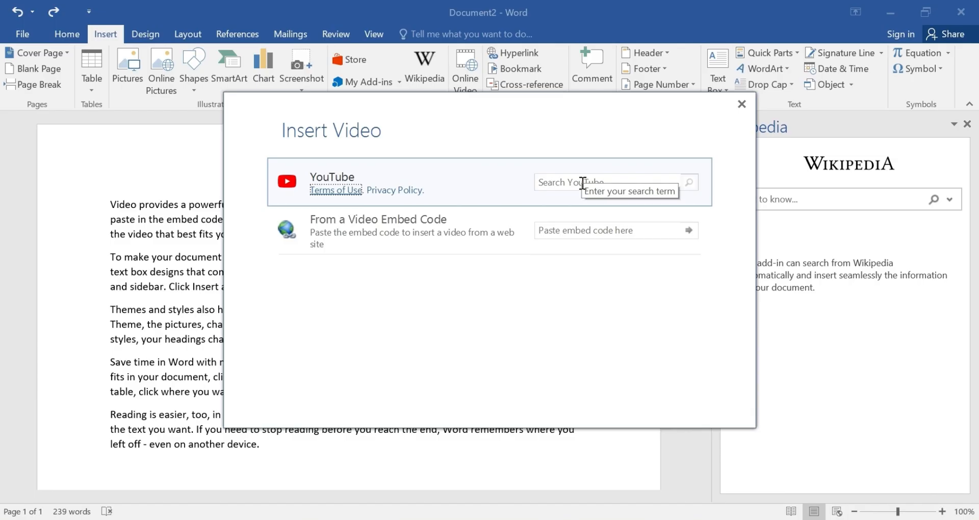
Close the video dialog, then open and cancel the Insert Hyperlink dialog.
left_click(741, 100)
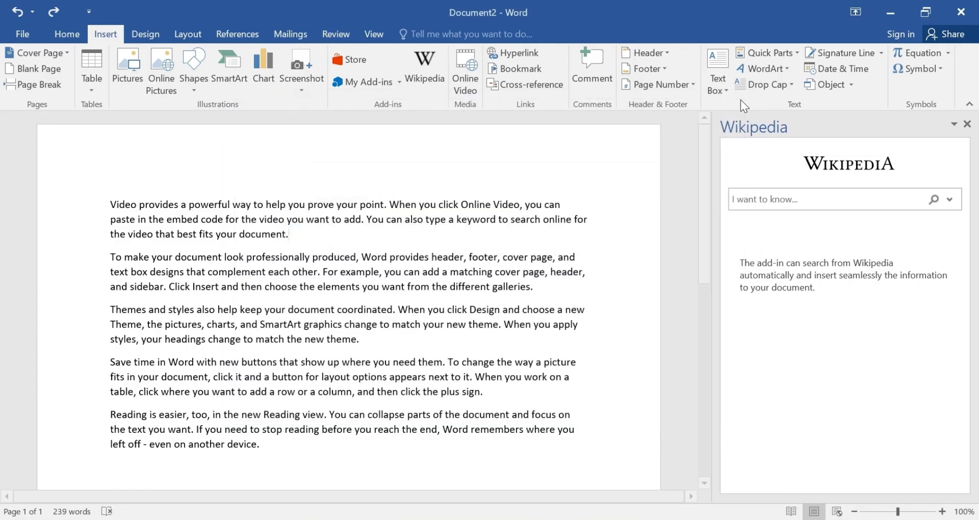
left_click(519, 54)
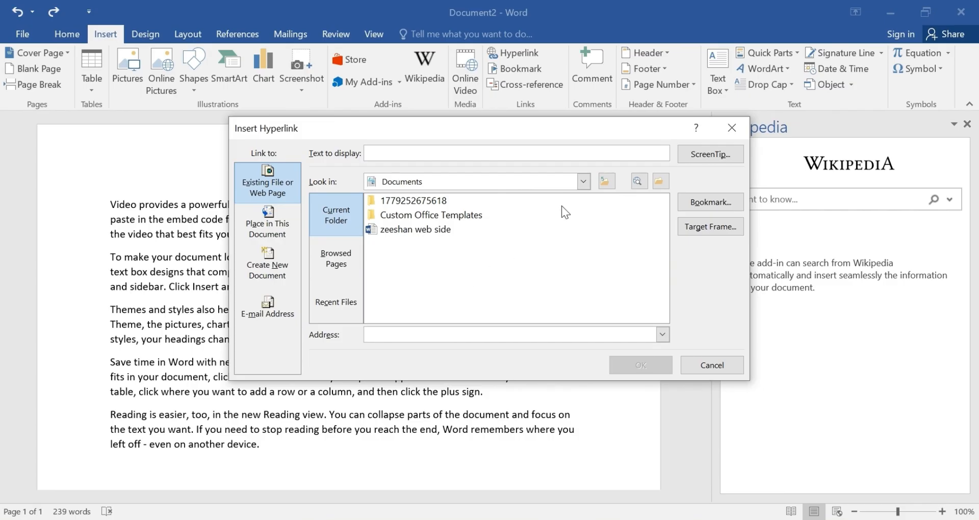
left_click(730, 130)
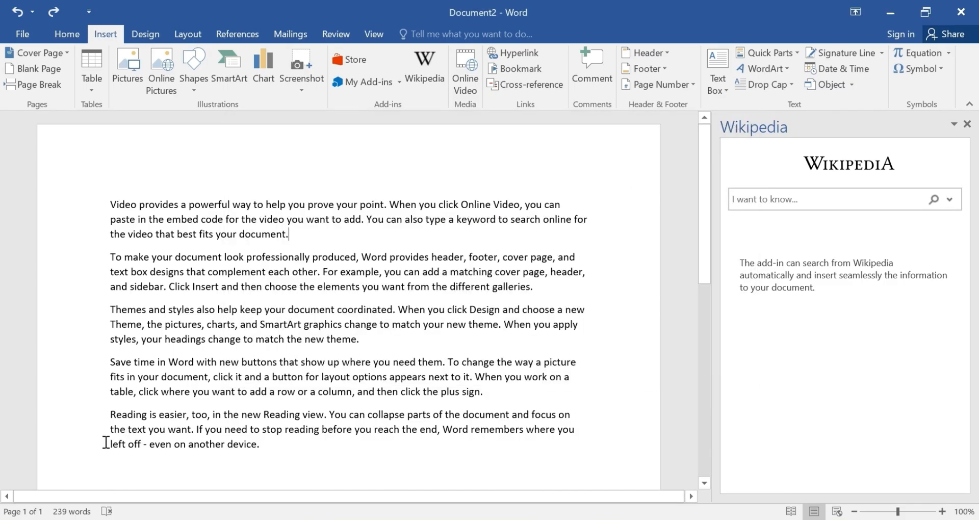
Select the phrase 'click where you want to add a row or a column' in the fourth paragraph.
left_click_drag(109, 443, 274, 447)
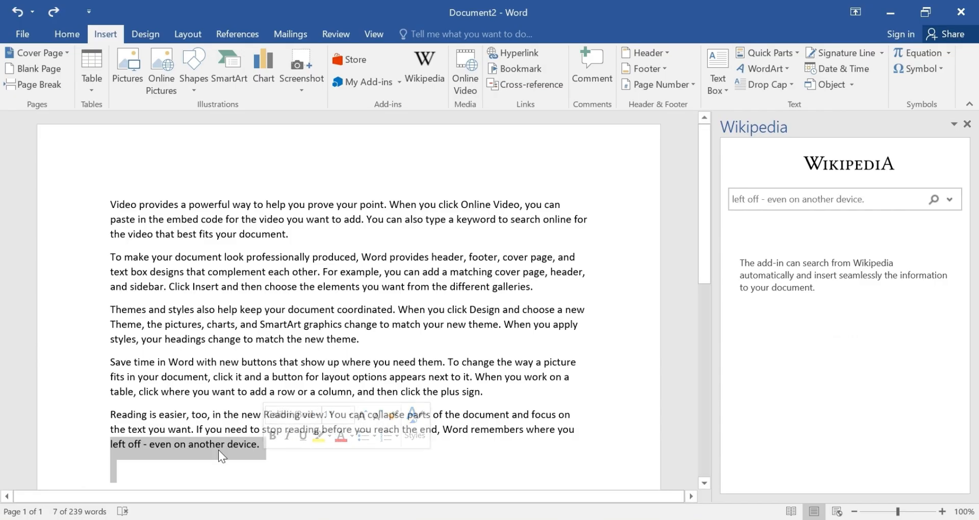
left_click(232, 392)
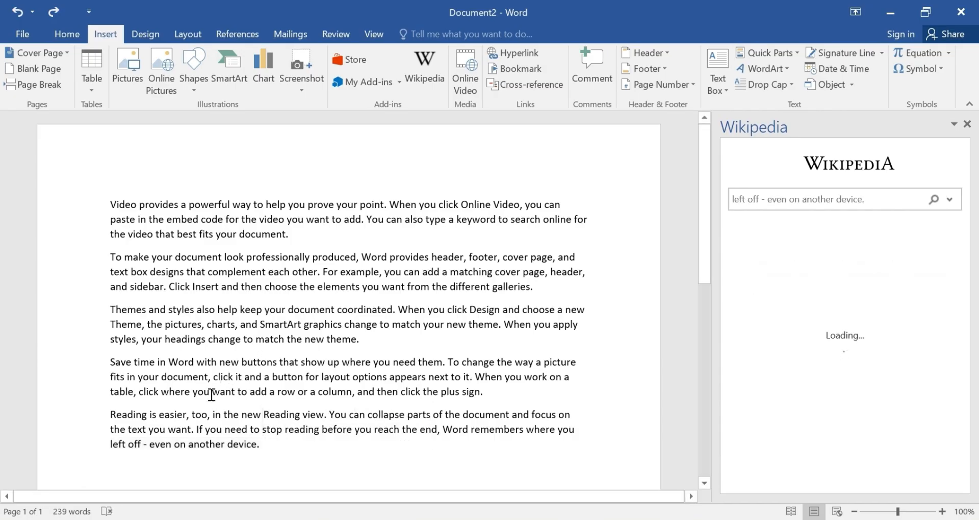
left_click_drag(139, 390, 349, 394)
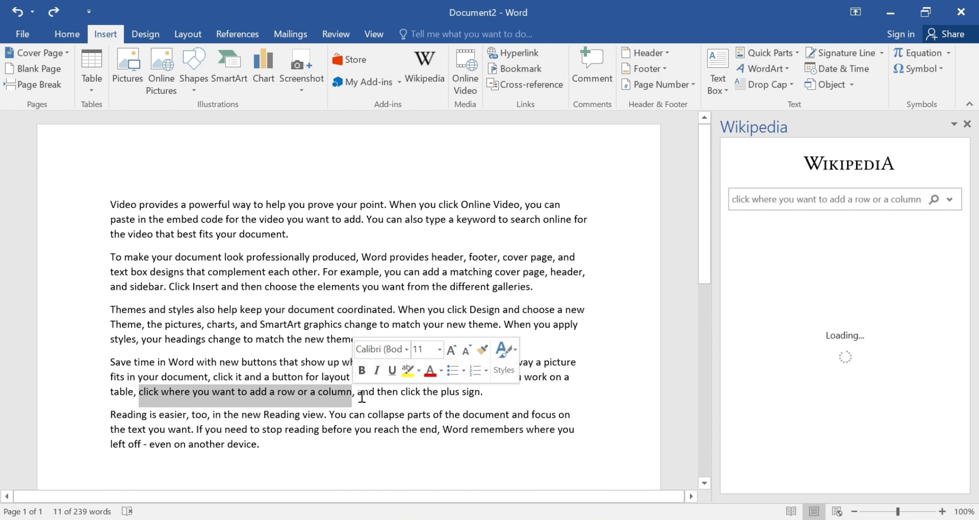
left_click(524, 57)
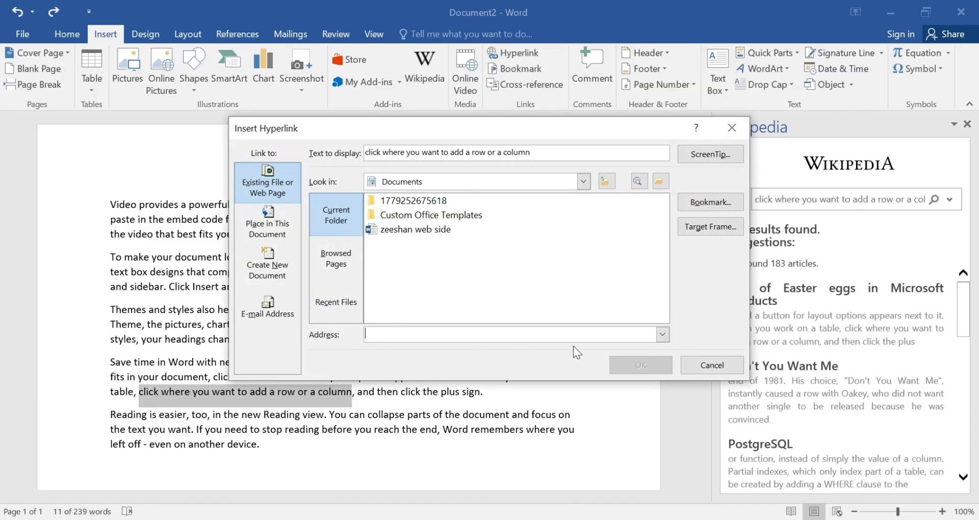
left_click(663, 334)
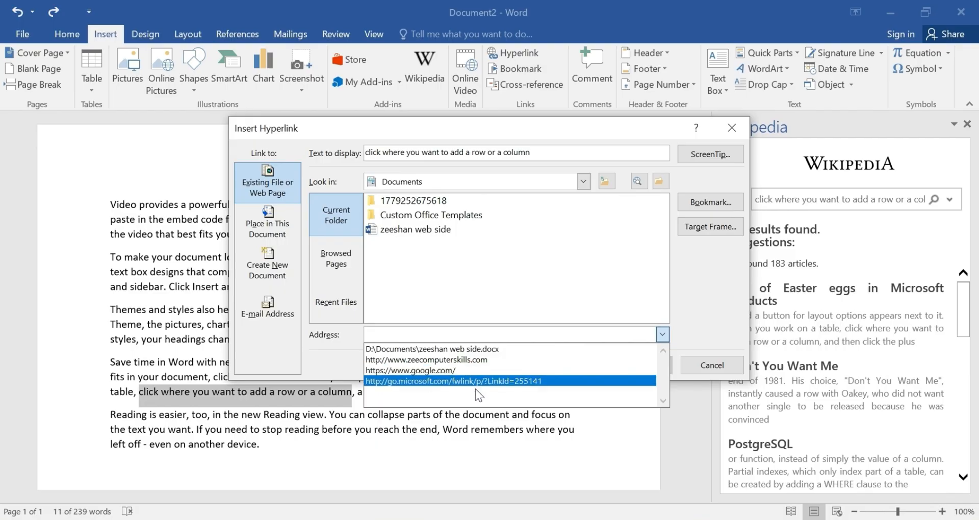
left_click(468, 360)
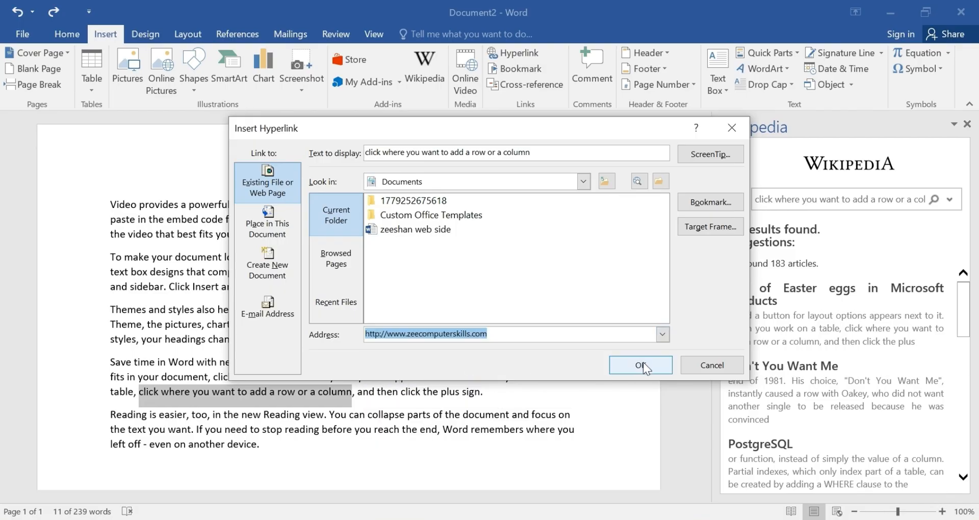
left_click(642, 362)
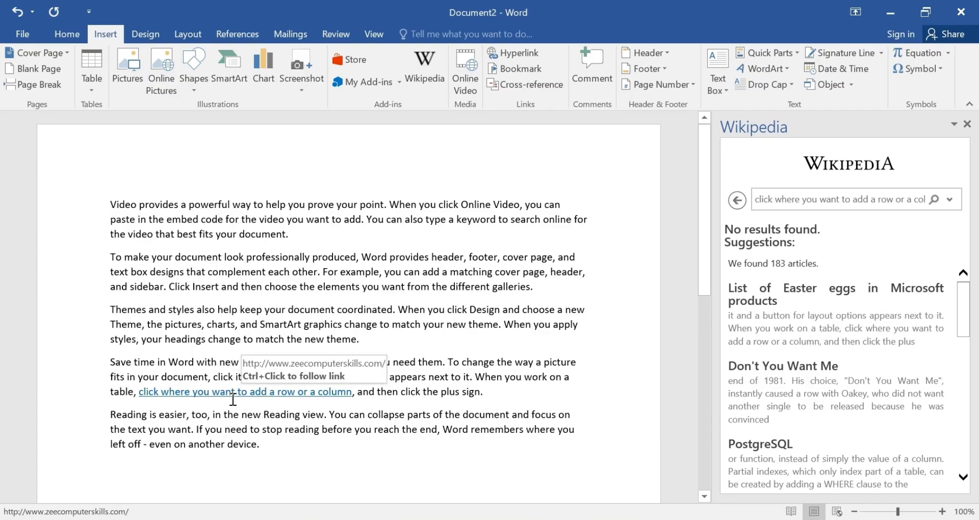
left_click(520, 53)
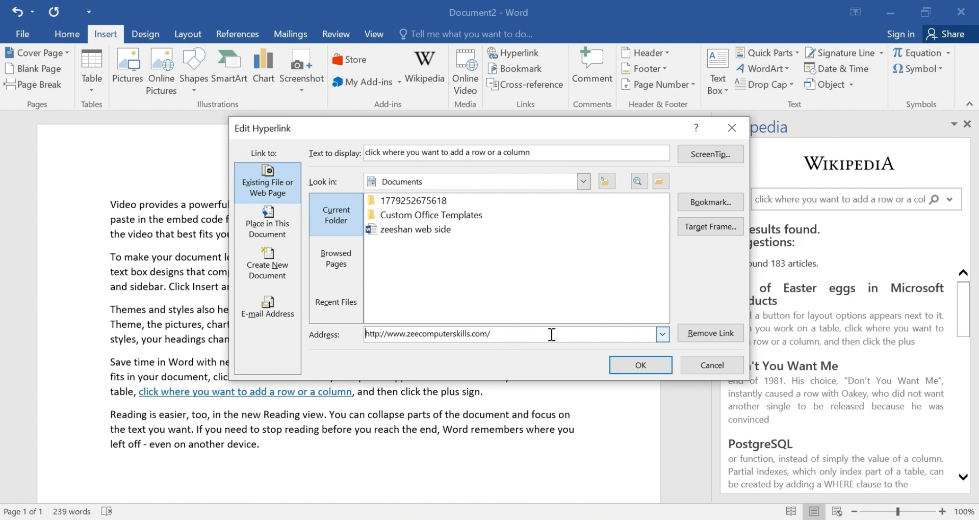
left_click(740, 122)
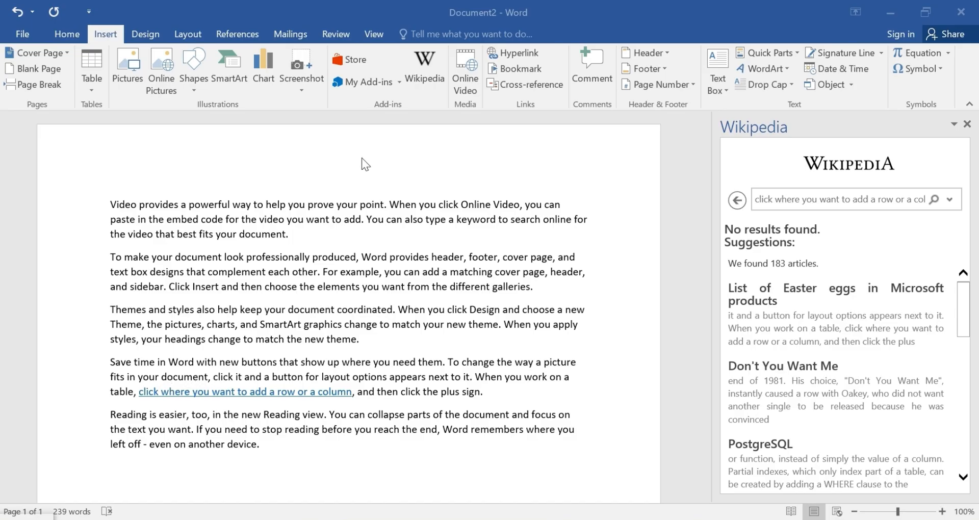
Go to the page2 bookmark, close the Bookmark dialog, and scroll through the four-page document.
left_click(523, 68)
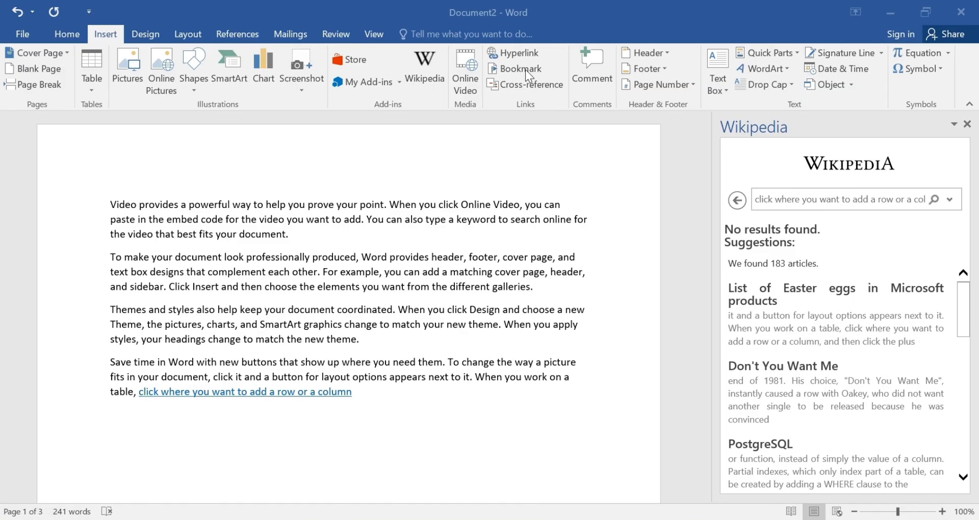
left_click(526, 69)
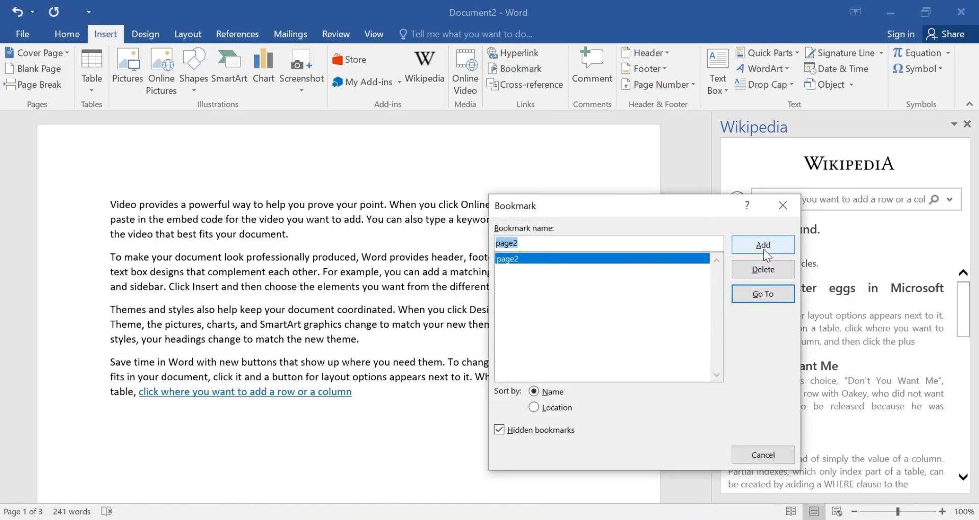
left_click(773, 296)
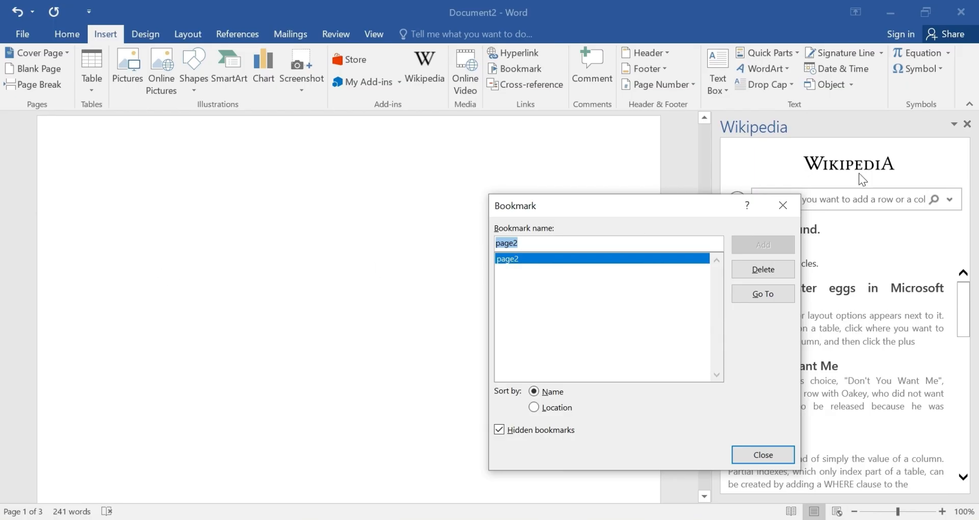
left_click(783, 205)
scroll(332, 201, "up", 4)
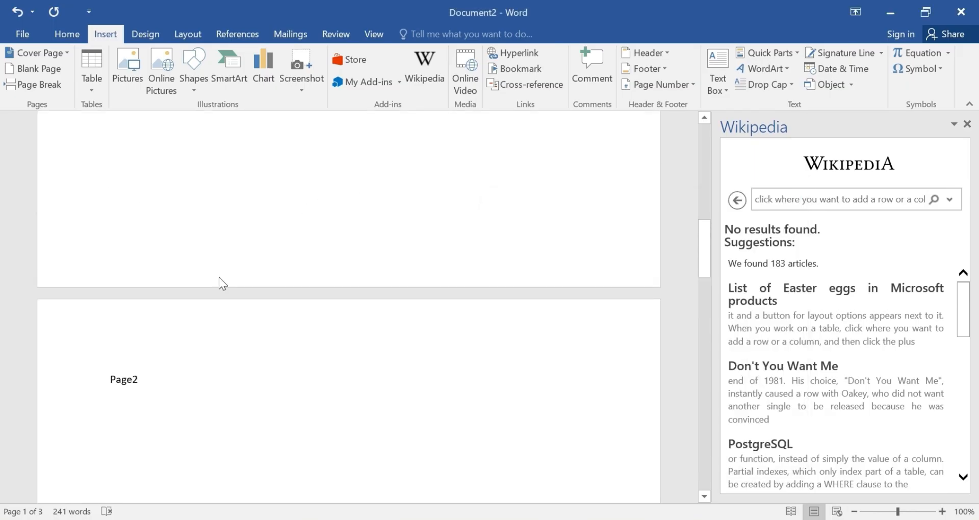
scroll(161, 311, "down", 2)
scroll(161, 317, "up", 13)
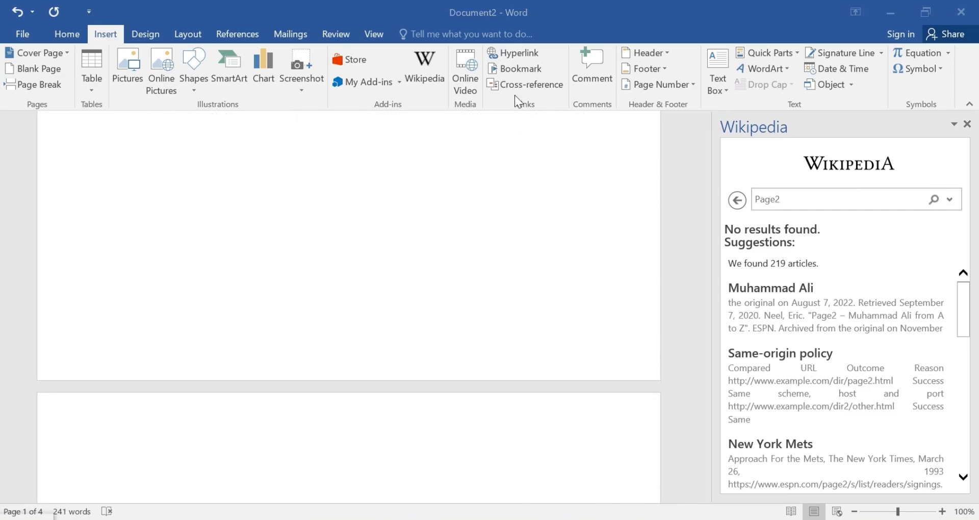
scroll(625, 474, "down", 3)
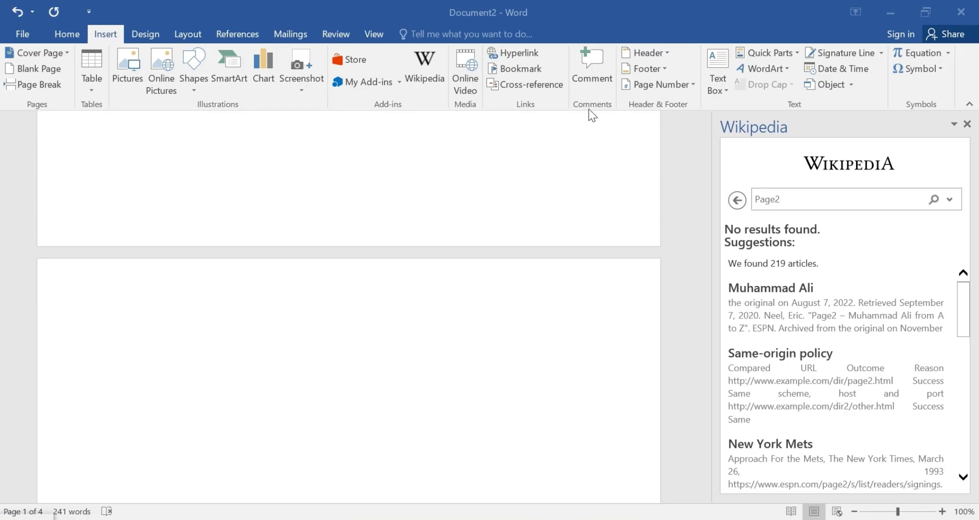
Start a new comment anchored after the word 'galleries'.
scroll(549, 174, "up", 5)
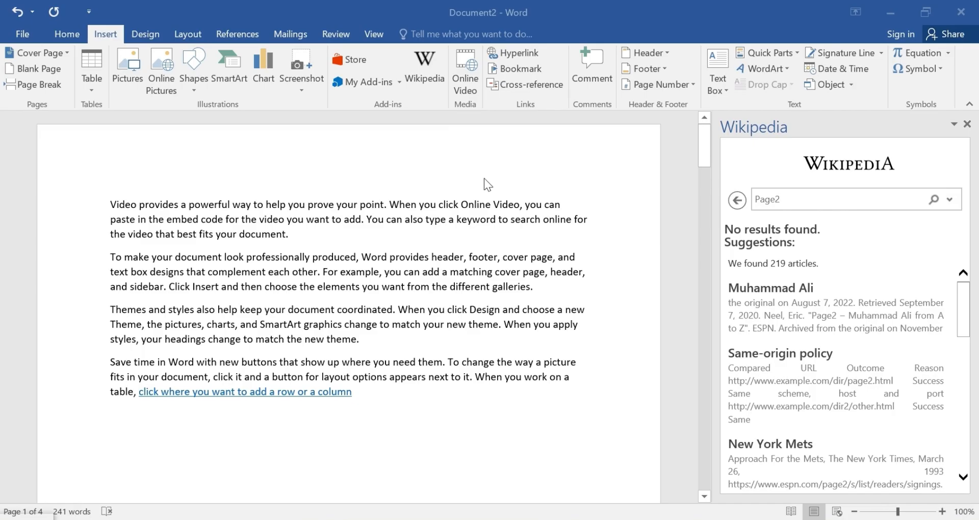
scroll(495, 173, "down", 3)
scroll(506, 164, "up", 1)
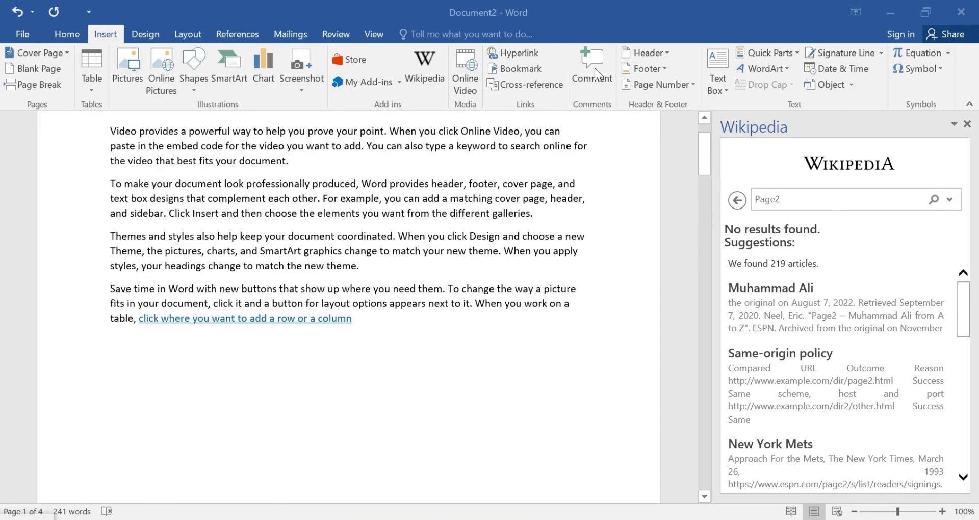
left_click(534, 213)
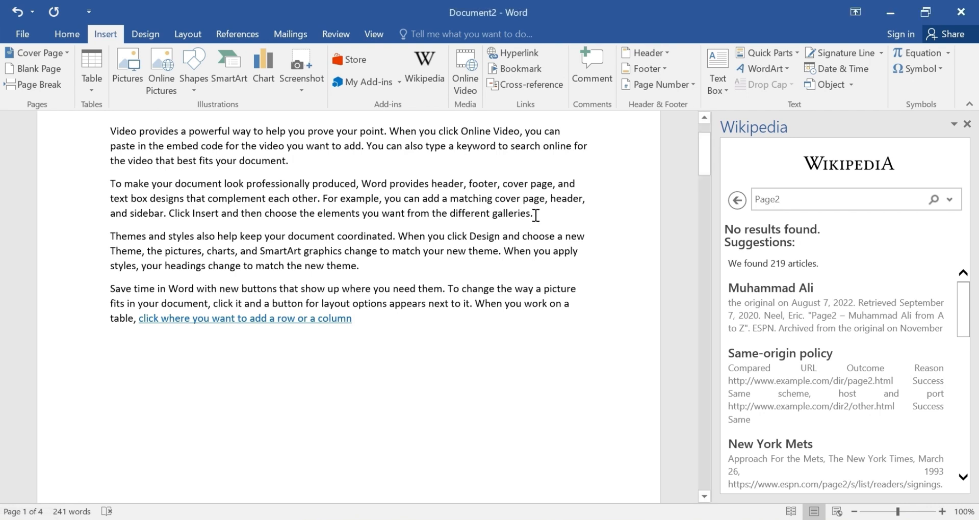
left_click(589, 78)
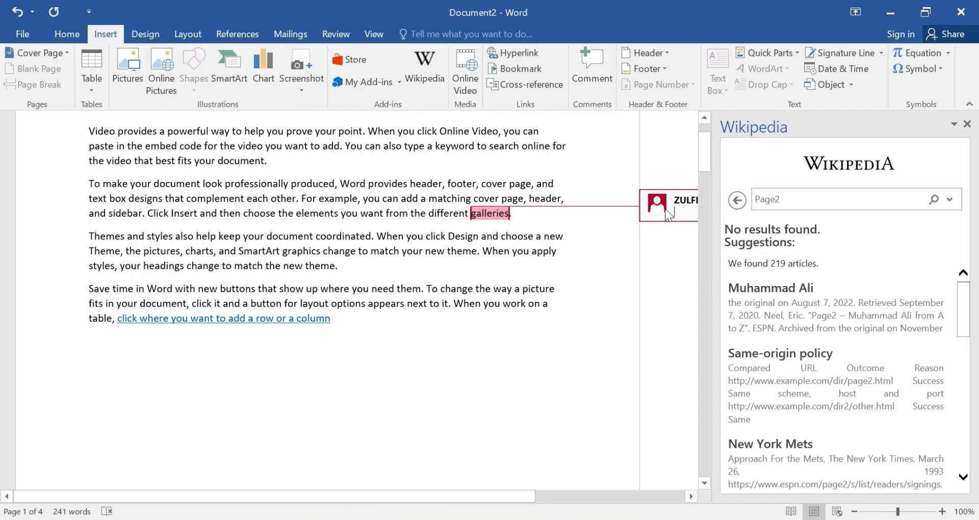
Enter the person's name in the comment, fix its last letter, and return to the text.
mouse_move(663, 209)
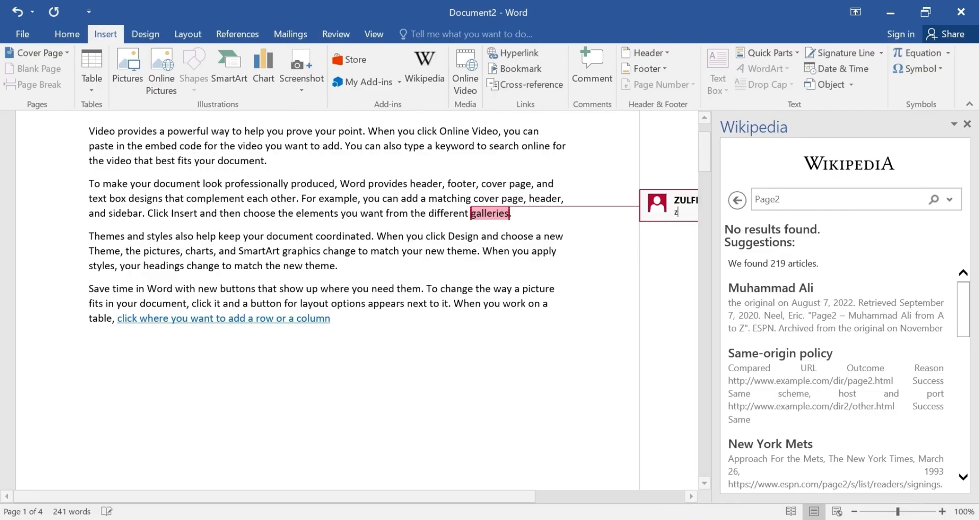
type("zeeshah")
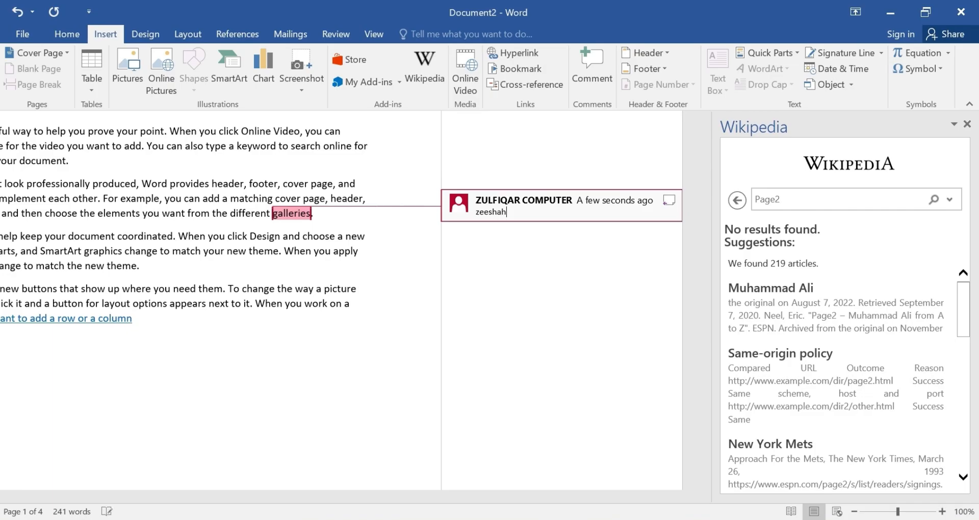
key("BackSpace")
type("n")
key("Return")
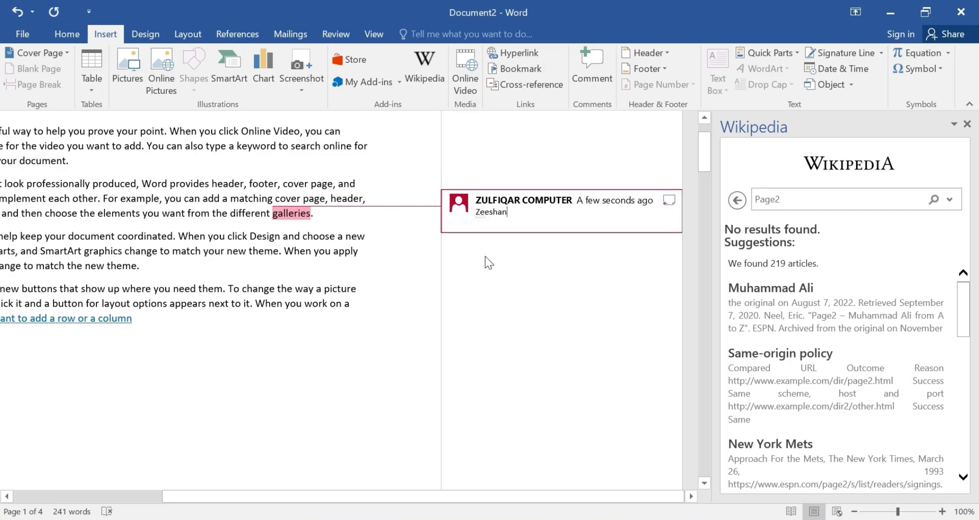
scroll(398, 286, "down", 3)
scroll(427, 269, "up", 5)
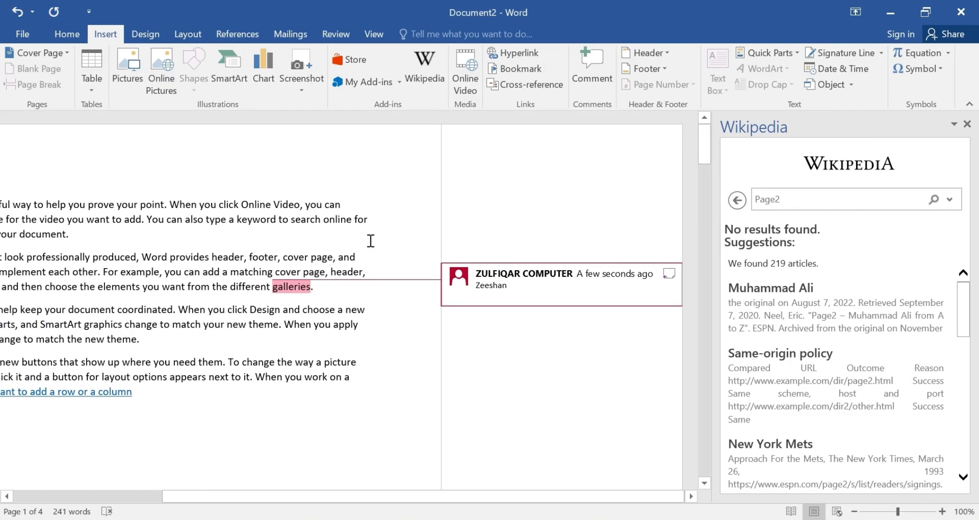
left_click(377, 205)
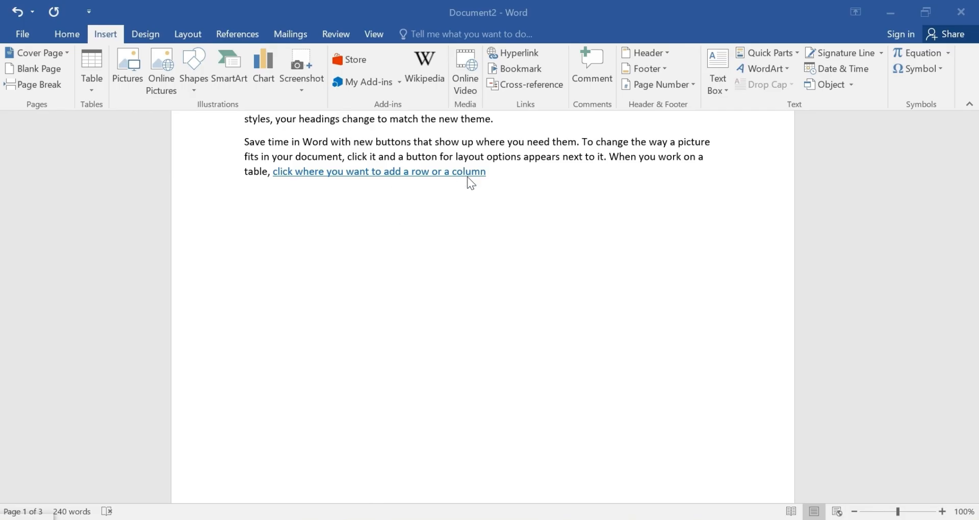
Insert the Banded header design and replace its title placeholder with DOCUMENT.
left_click(666, 52)
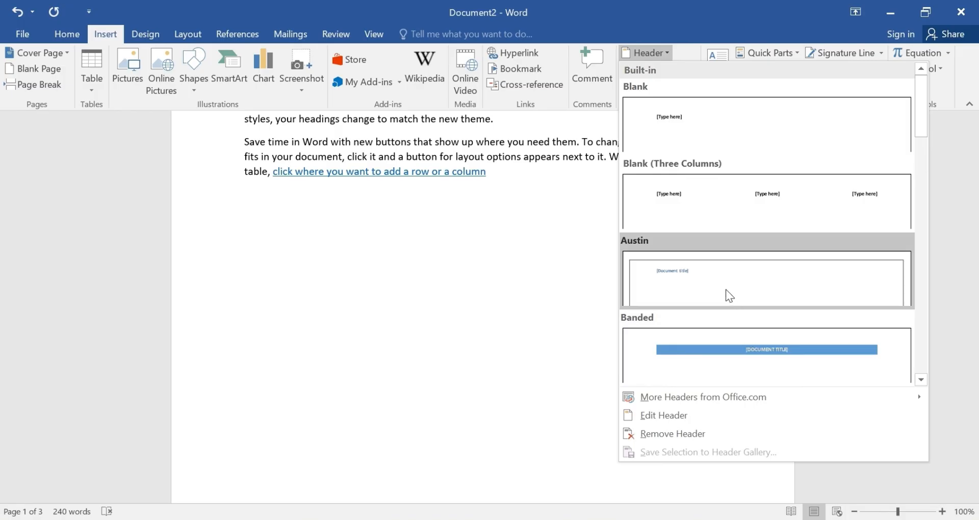
left_click(745, 344)
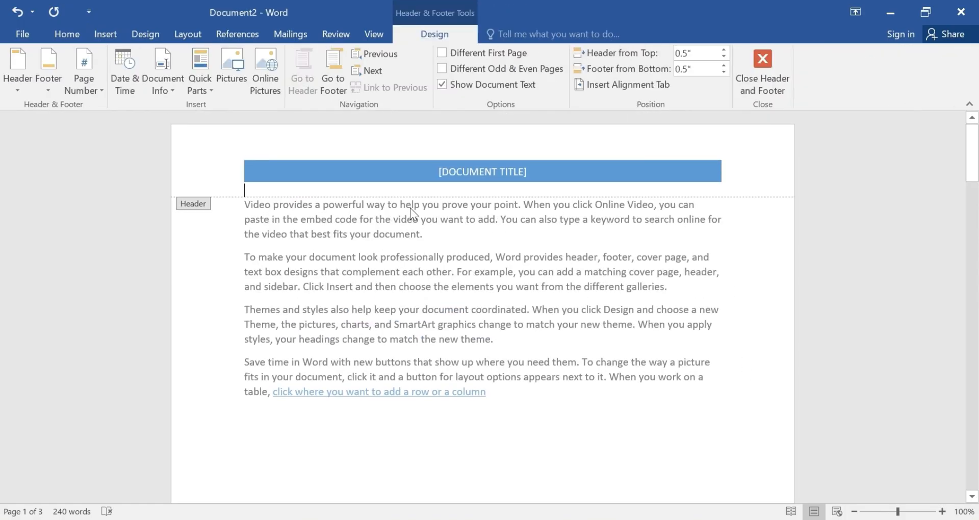
left_click(501, 172)
type("DO")
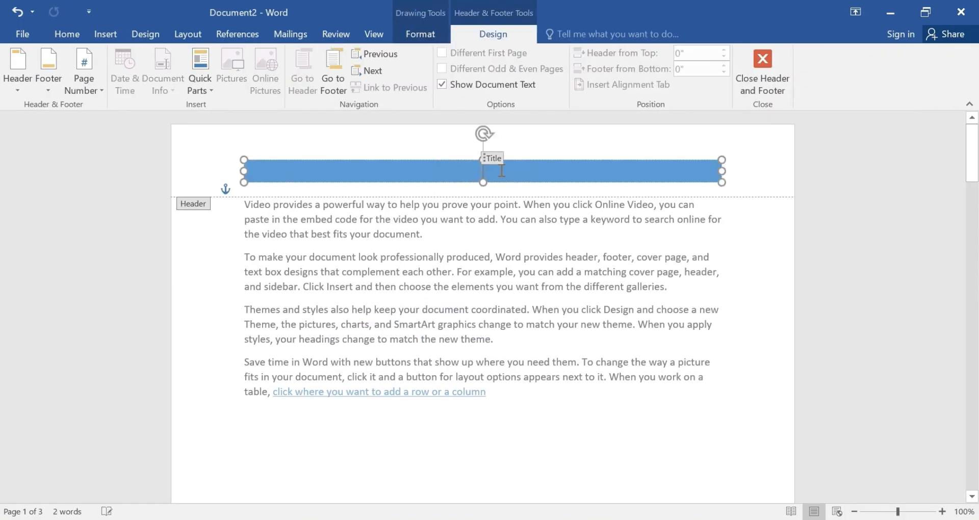
type("C")
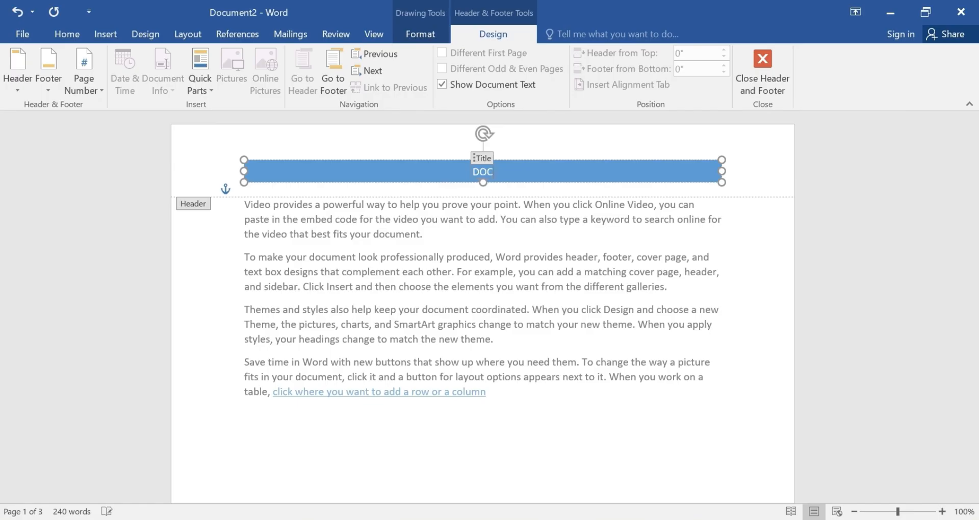
type("UMENT")
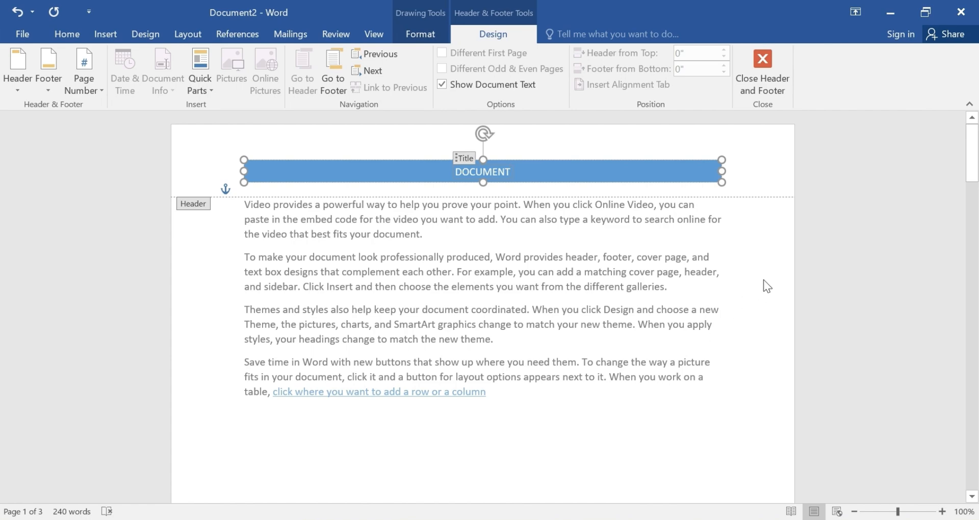
left_click(745, 168)
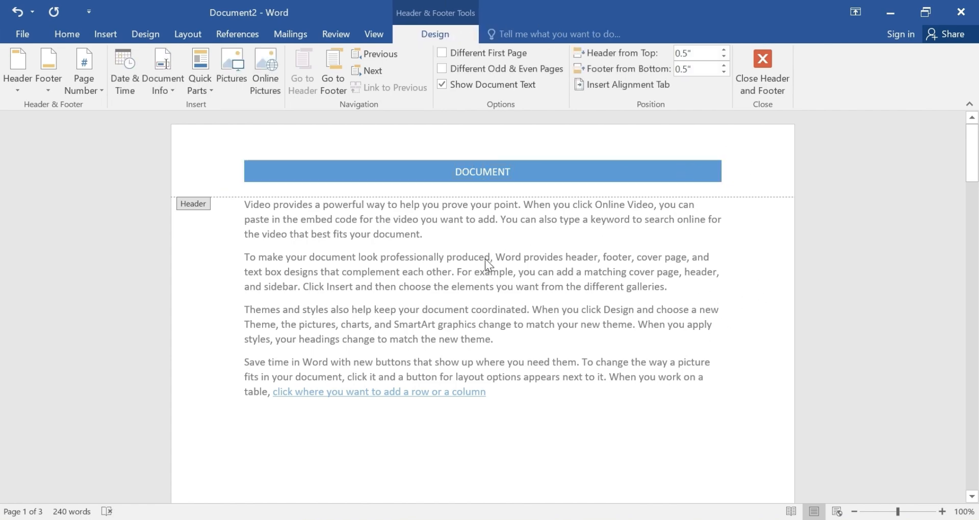
scroll(479, 282, "down", 1)
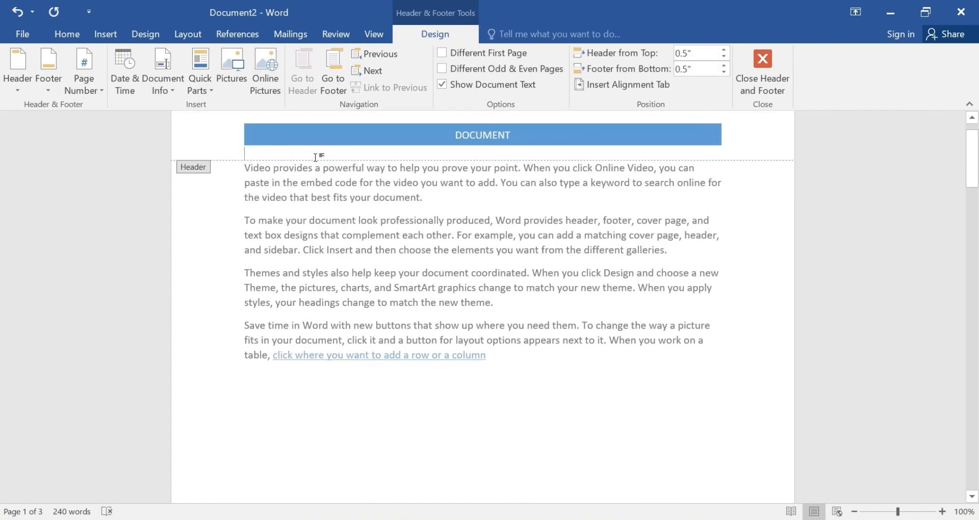
scroll(357, 291, "down", 5)
scroll(357, 296, "down", 3)
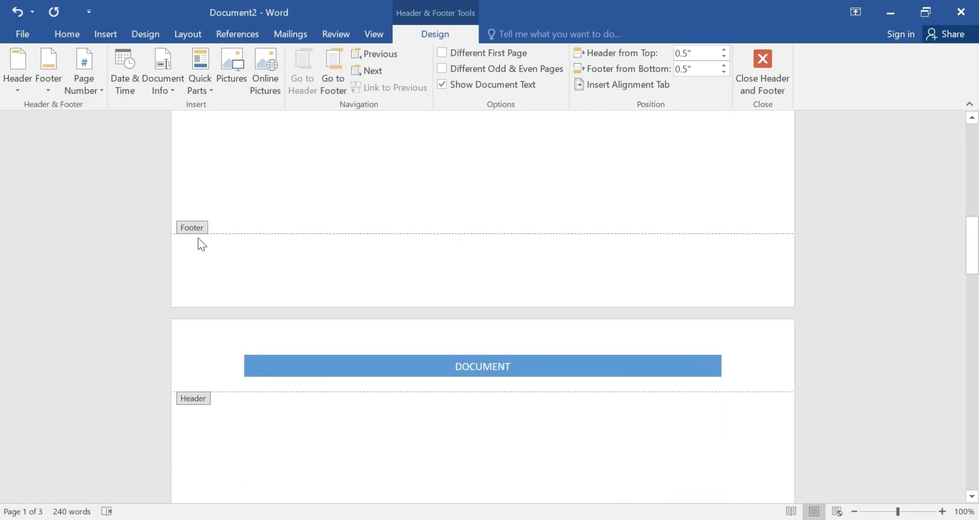
Type 'Page no 1' into page 1's footer, then select the DOCUMENT header title.
left_click(258, 259)
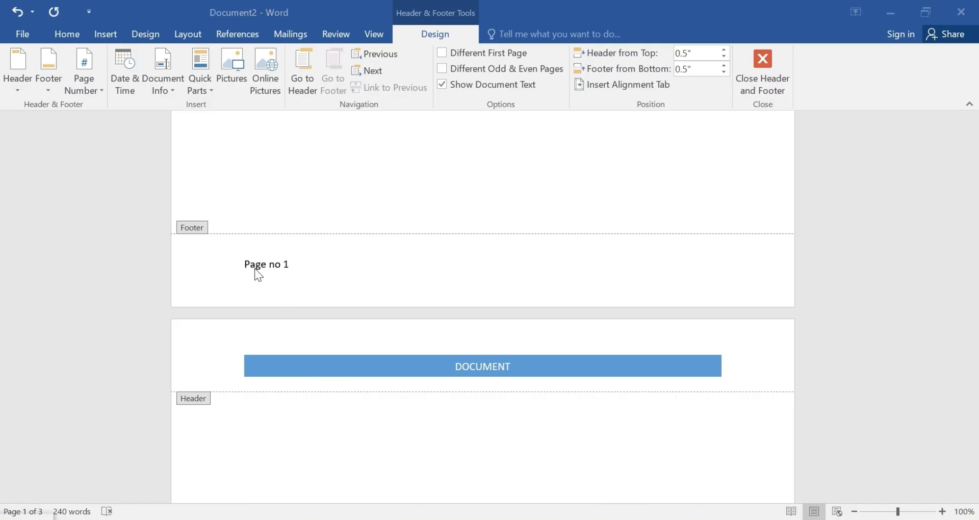
left_click(243, 265)
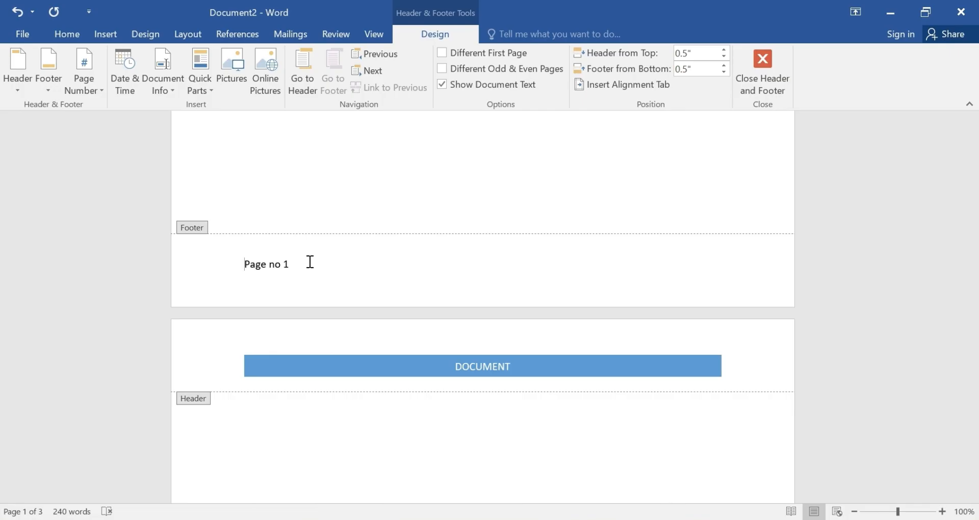
double_click(408, 366)
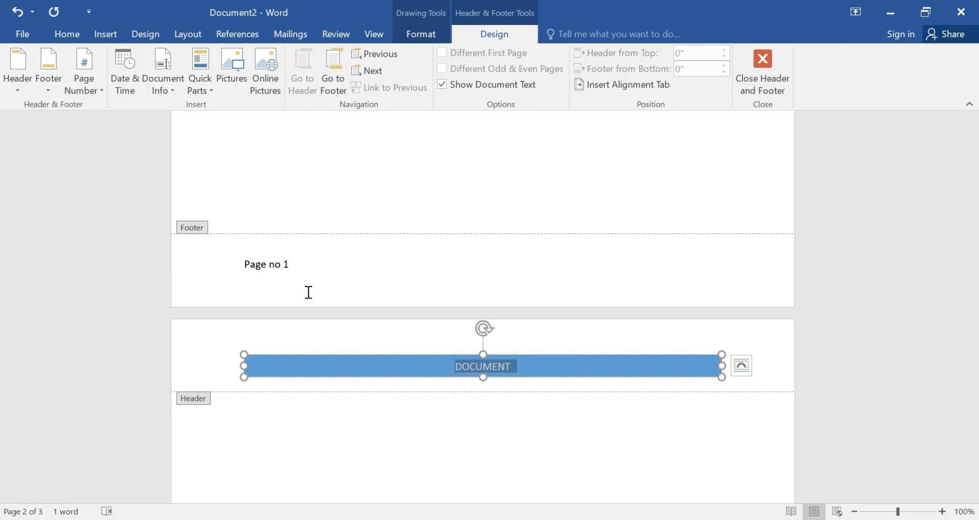
left_click(626, 516)
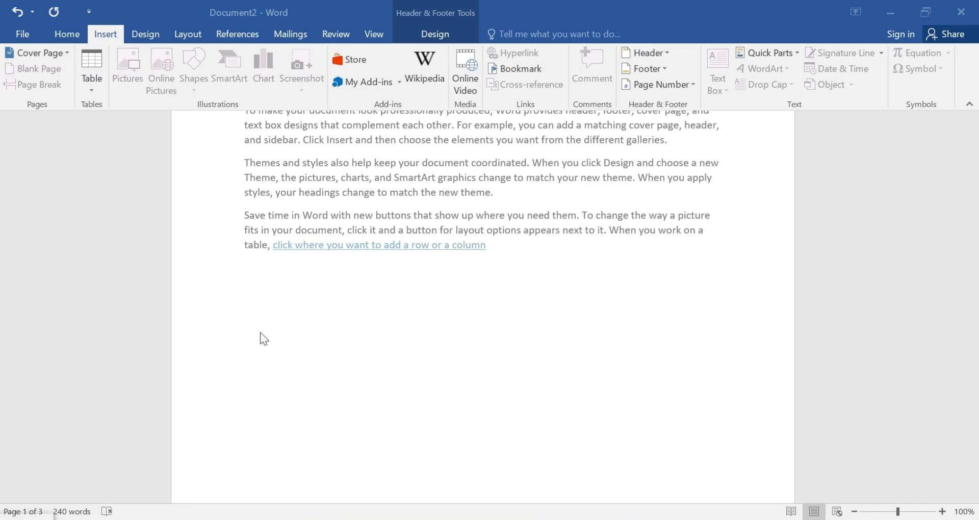
Add a plain page number at the top of the page.
scroll(396, 376, "down", 15)
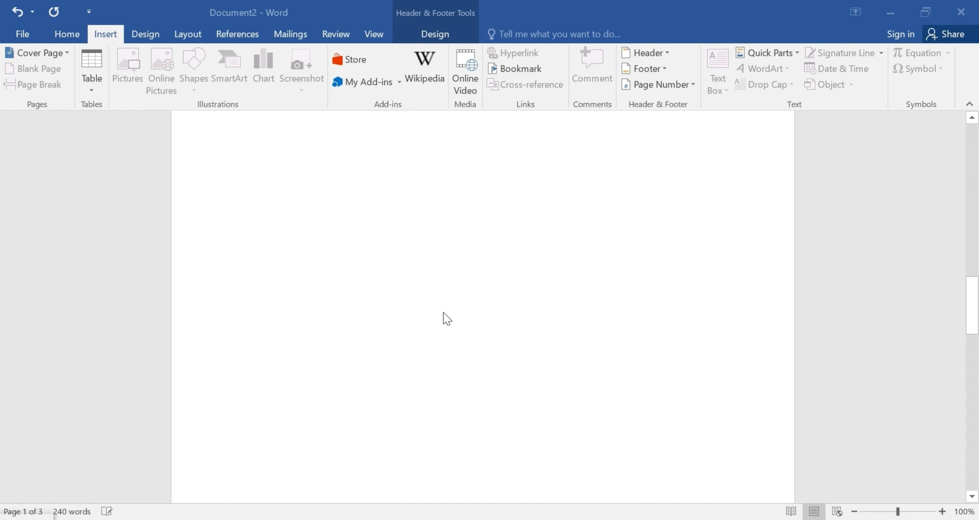
left_click(692, 85)
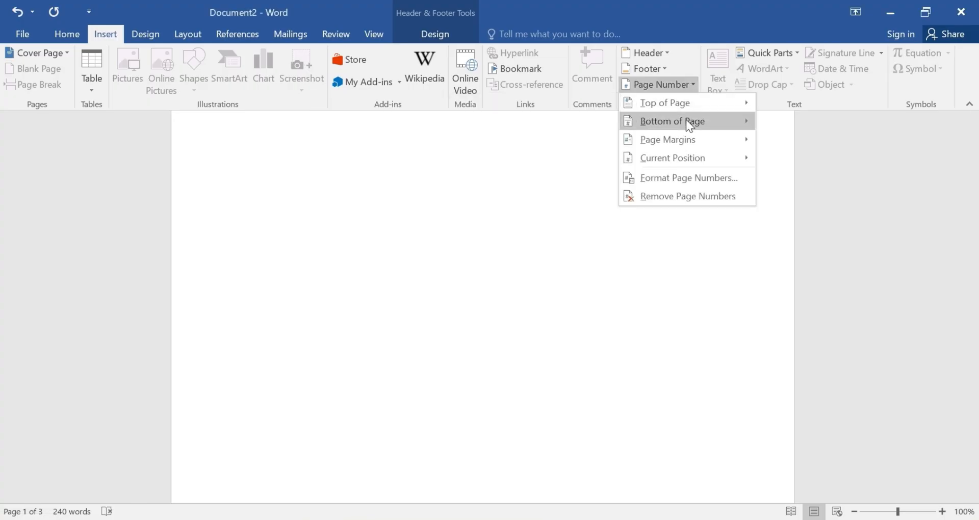
mouse_move(687, 119)
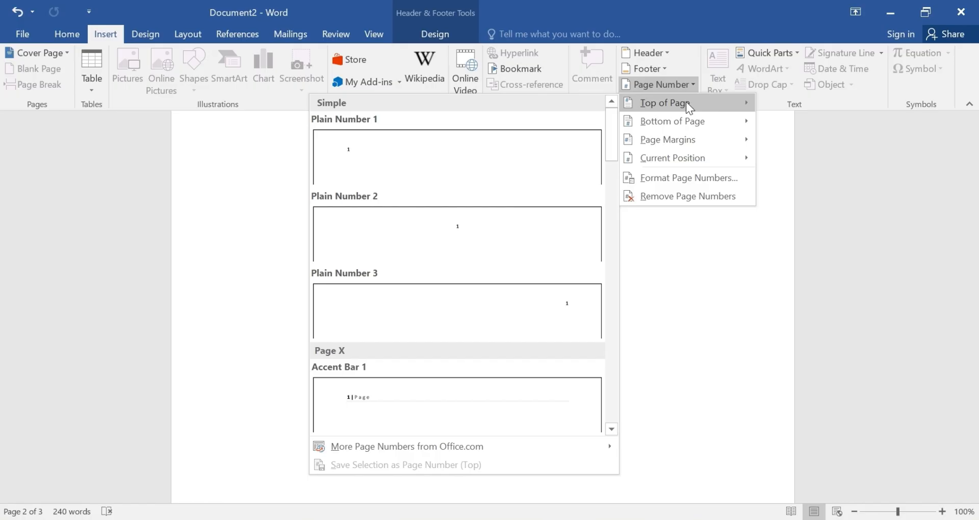
left_click(442, 164)
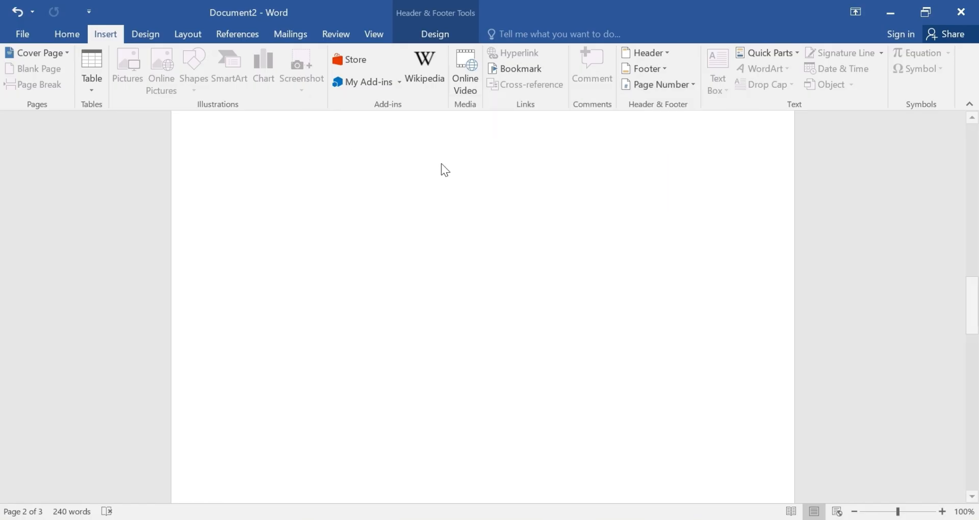
Check the page numbers across the headers, then close the header to return to the body.
scroll(357, 266, "up", 15)
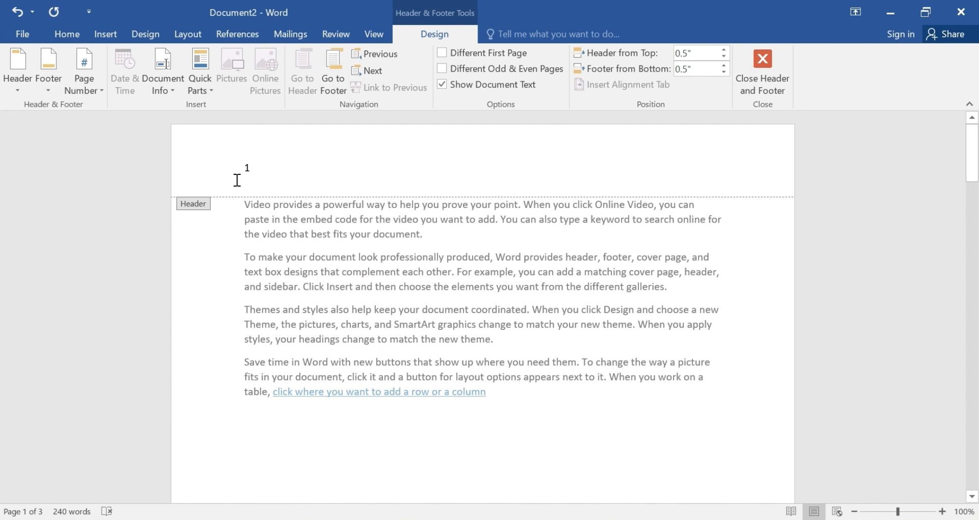
left_click(251, 174)
scroll(273, 247, "down", 14)
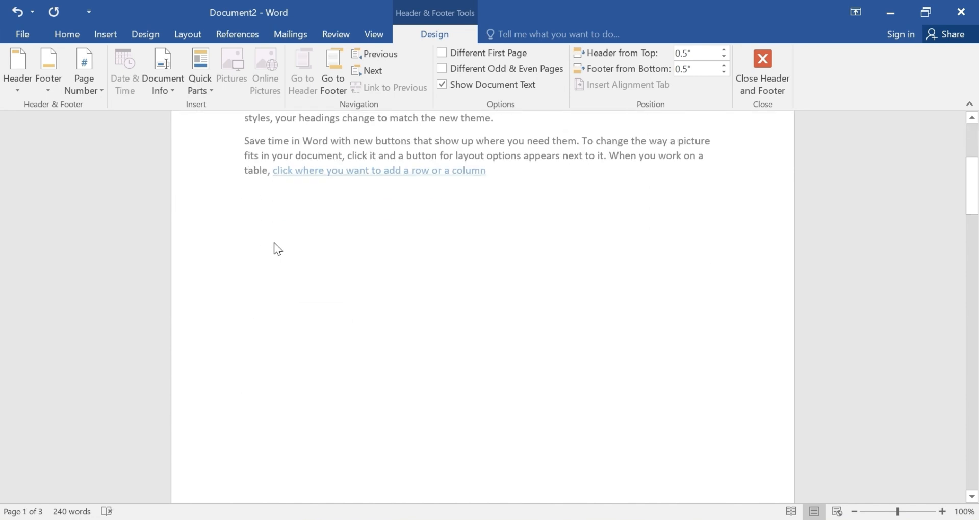
scroll(253, 326, "down", 15)
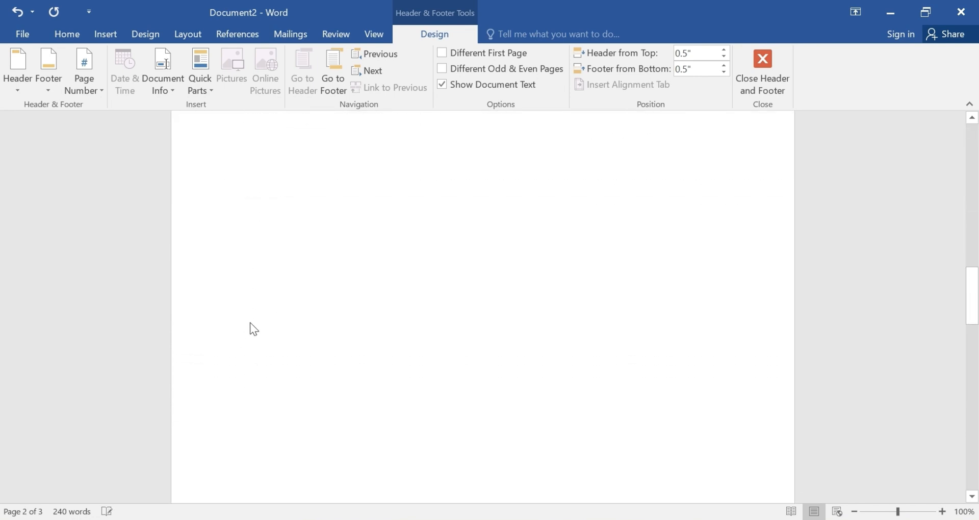
scroll(256, 334, "down", 15)
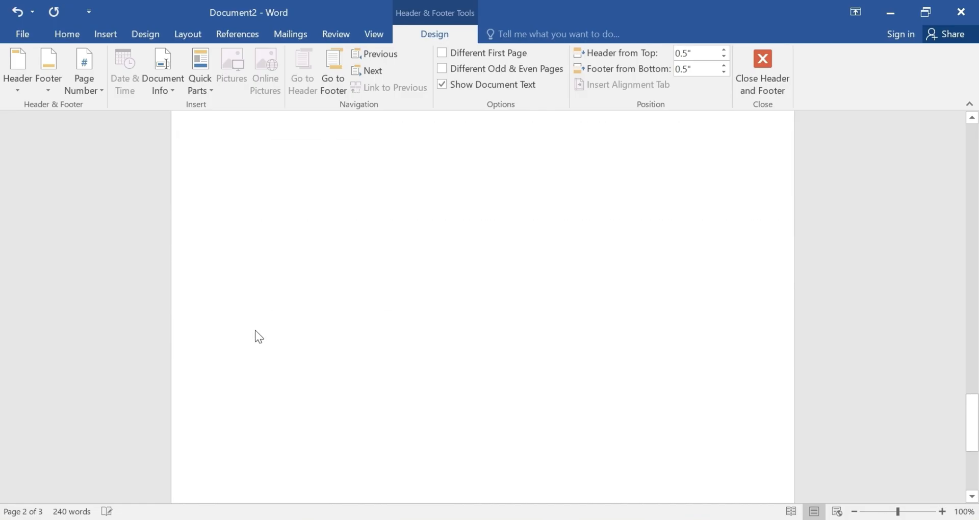
scroll(329, 402, "up", 20)
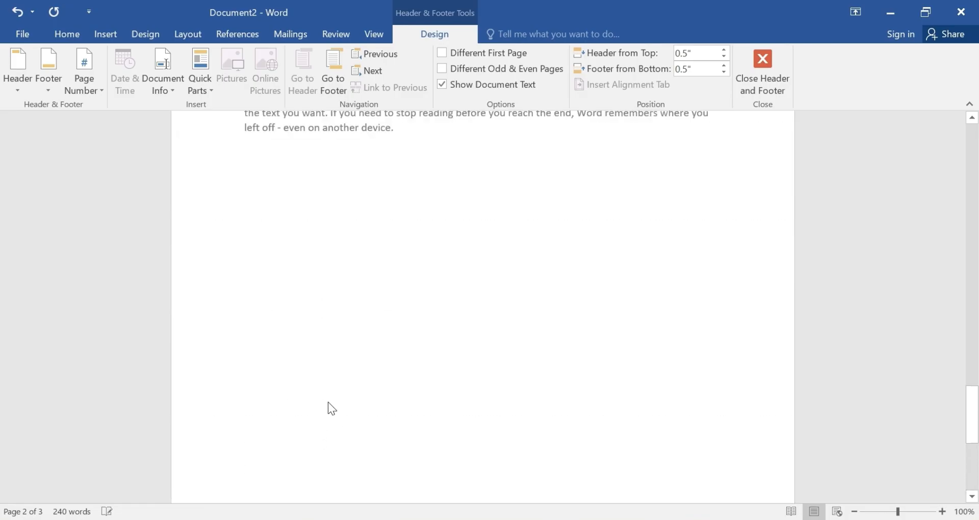
scroll(333, 398, "up", 8)
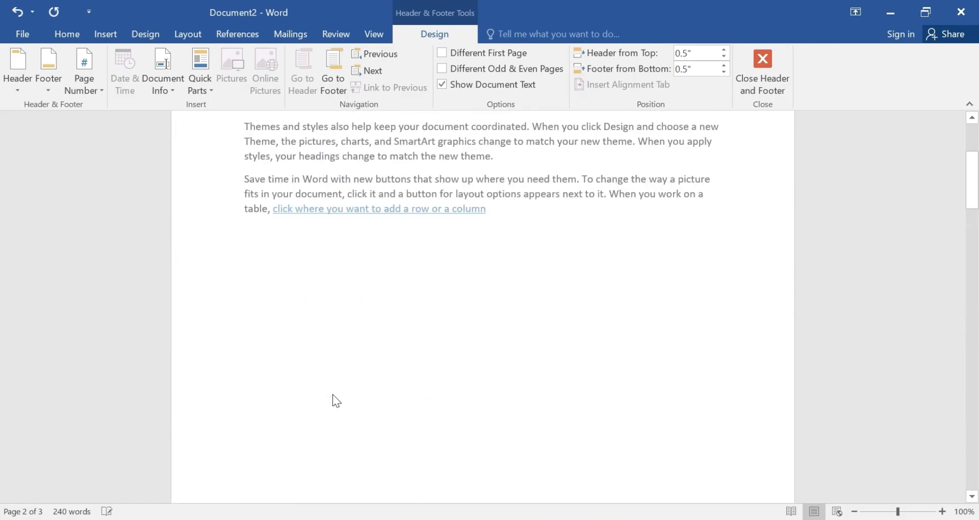
scroll(609, 218, "down", 1)
scroll(597, 206, "up", 1)
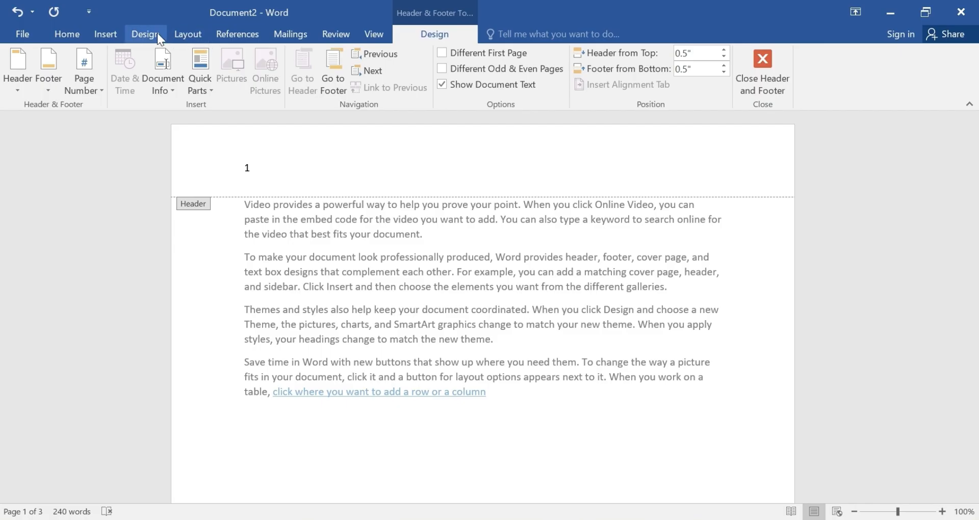
left_click(113, 35)
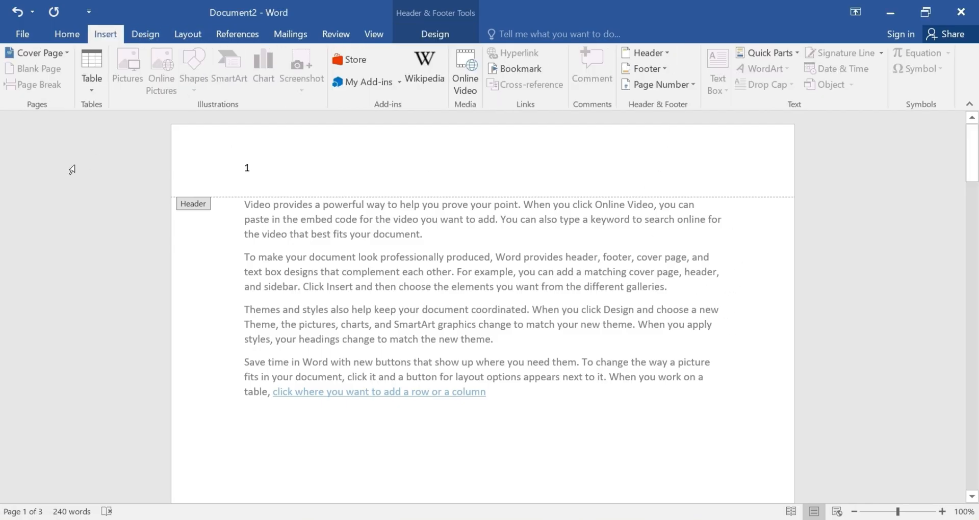
double_click(196, 202)
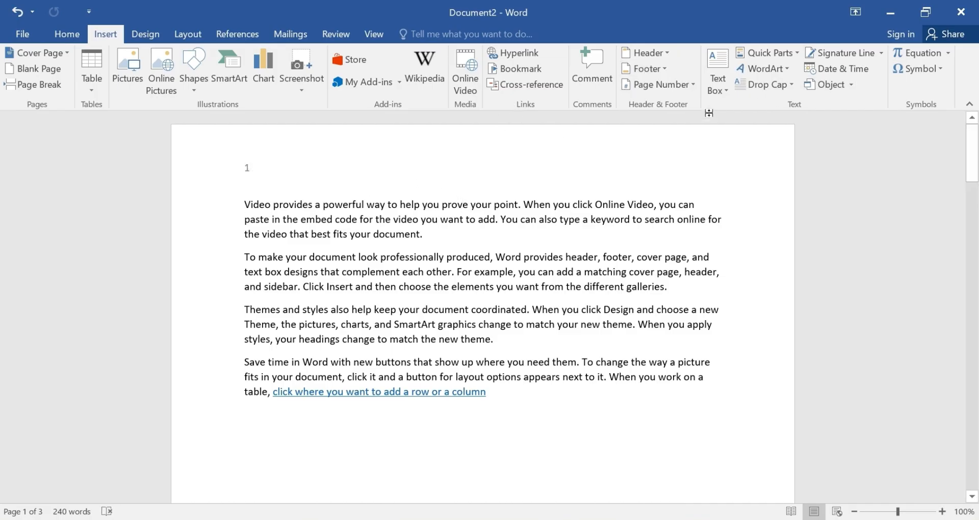
Insert a Simple Text Box and move it below the last paragraph.
left_click(727, 93)
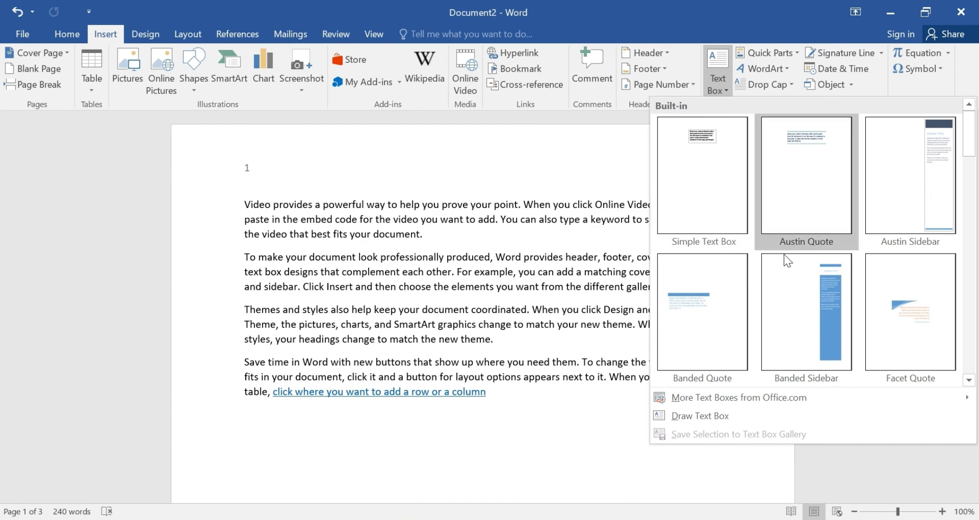
left_click(712, 179)
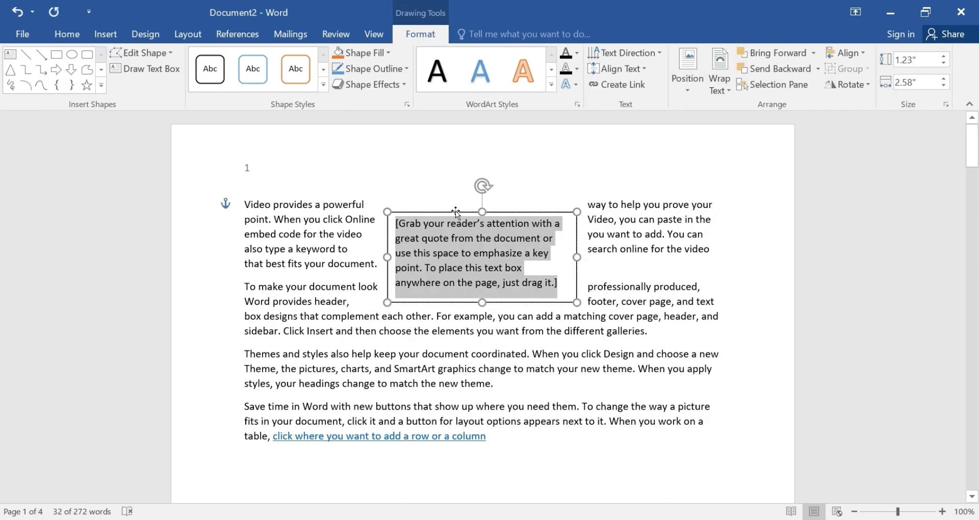
left_click_drag(456, 213, 570, 406)
Clear the text box's placeholder text and select the text inside the box.
scroll(571, 332, "down", 4)
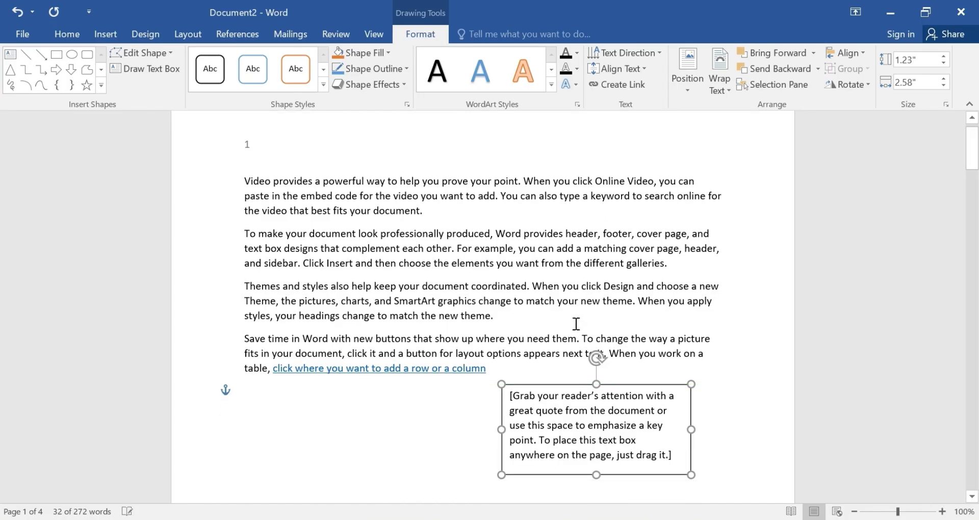
triple_click(637, 235)
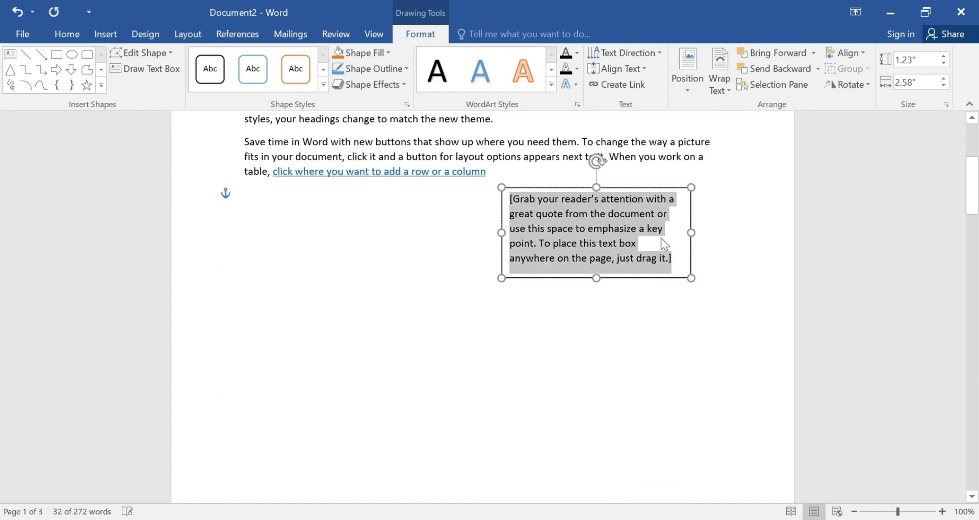
key("Delete")
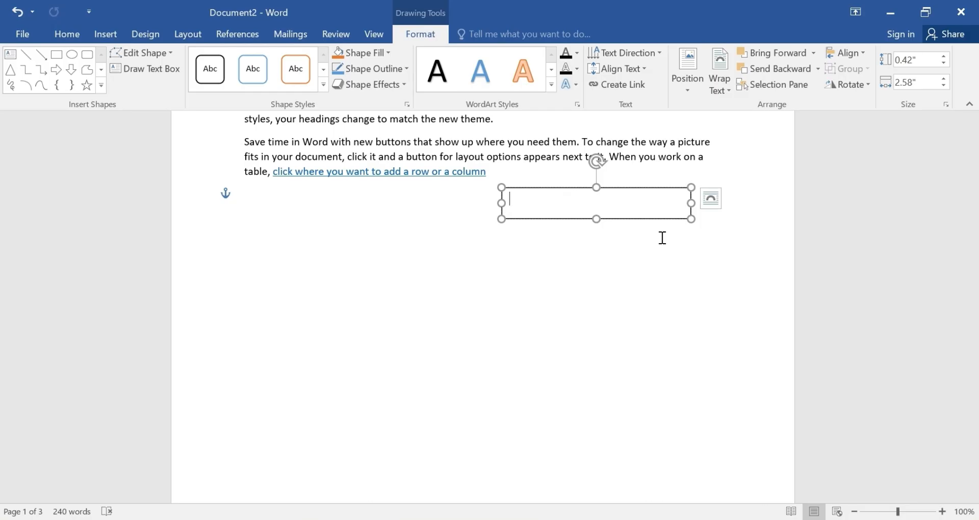
type("=")
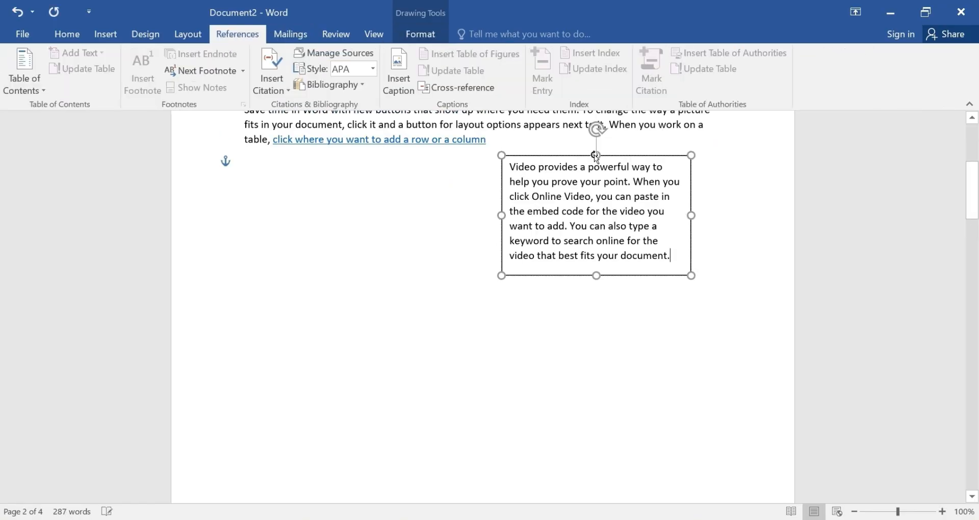
scroll(505, 182, "up", 3)
scroll(505, 181, "down", 3)
scroll(335, 117, "down", 1)
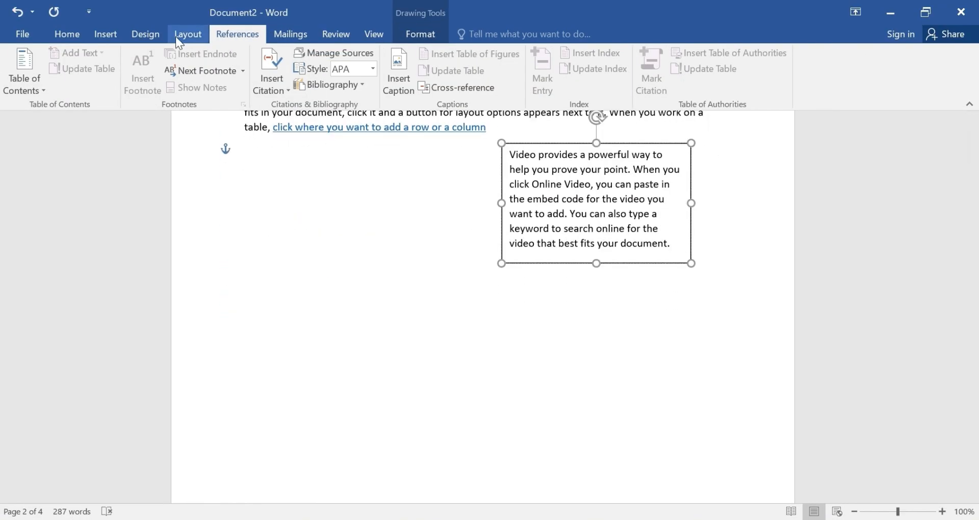
left_click(105, 34)
scroll(488, 136, "up", 3)
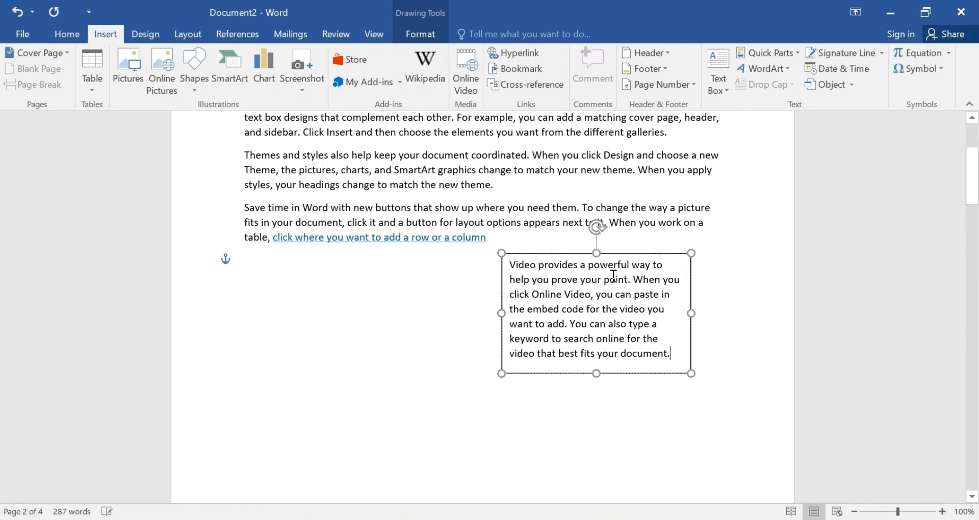
left_click(669, 263)
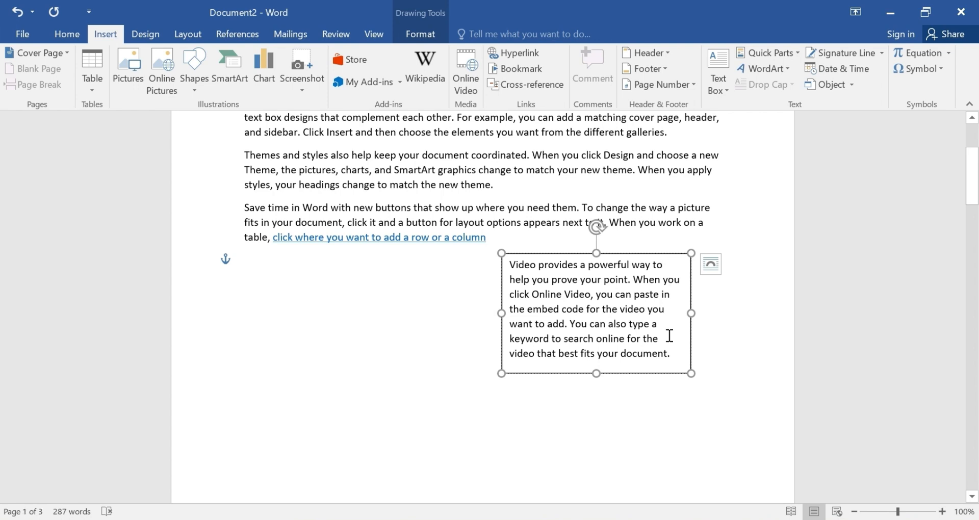
left_click(680, 355)
left_click_drag(510, 267, 658, 357)
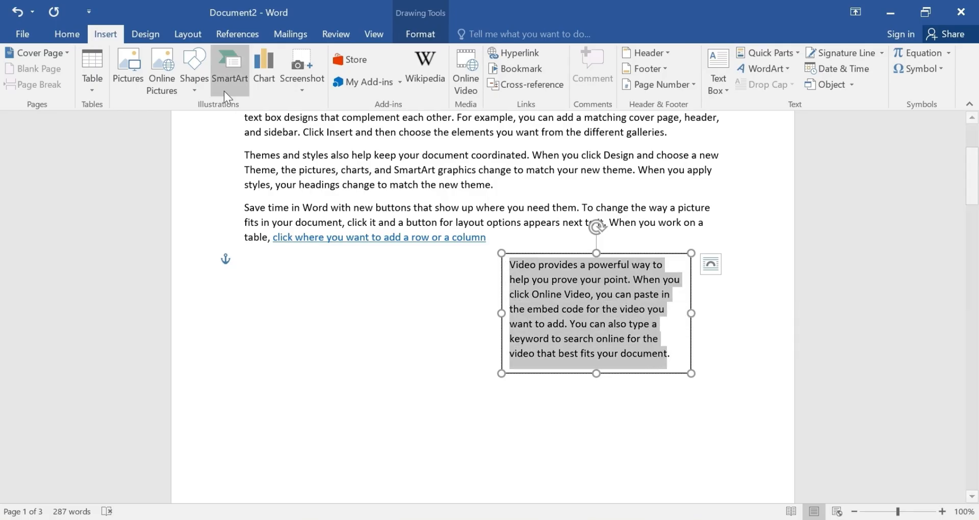
left_click(81, 35)
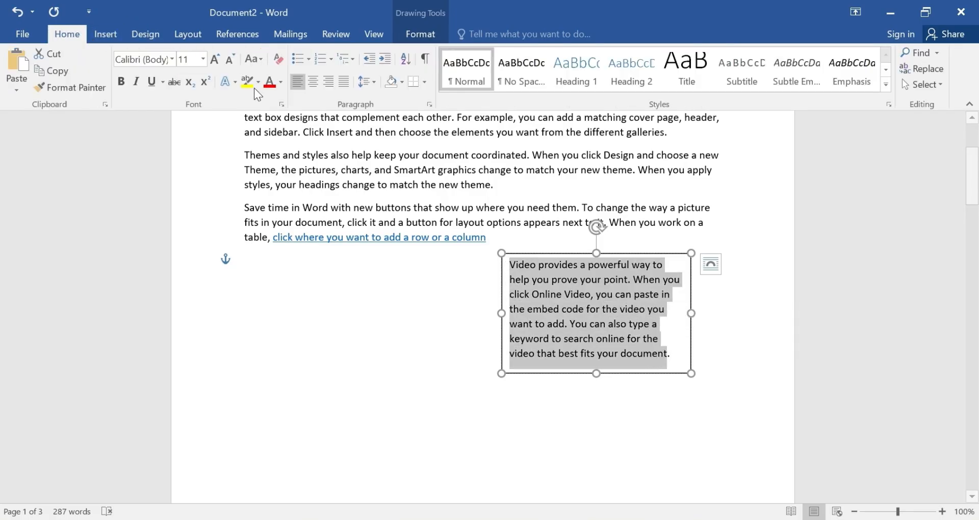
left_click(281, 82)
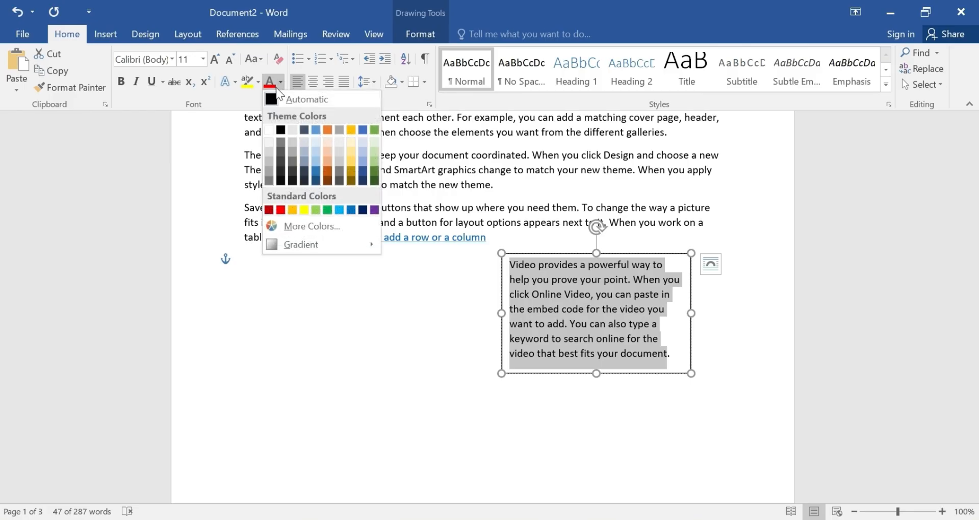
left_click(230, 79)
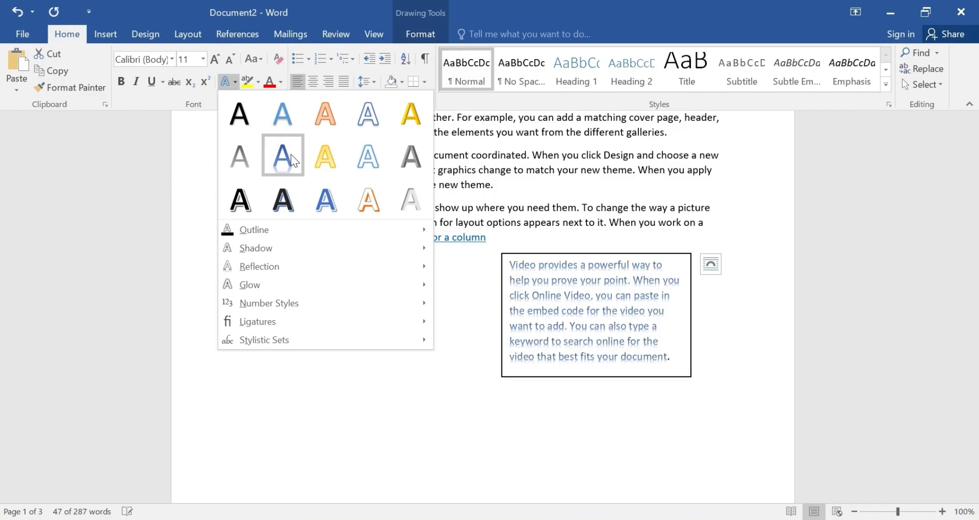
left_click(816, 223)
Set the text box to In Front of Text and nudge it slightly right below the last paragraph.
left_click(461, 337)
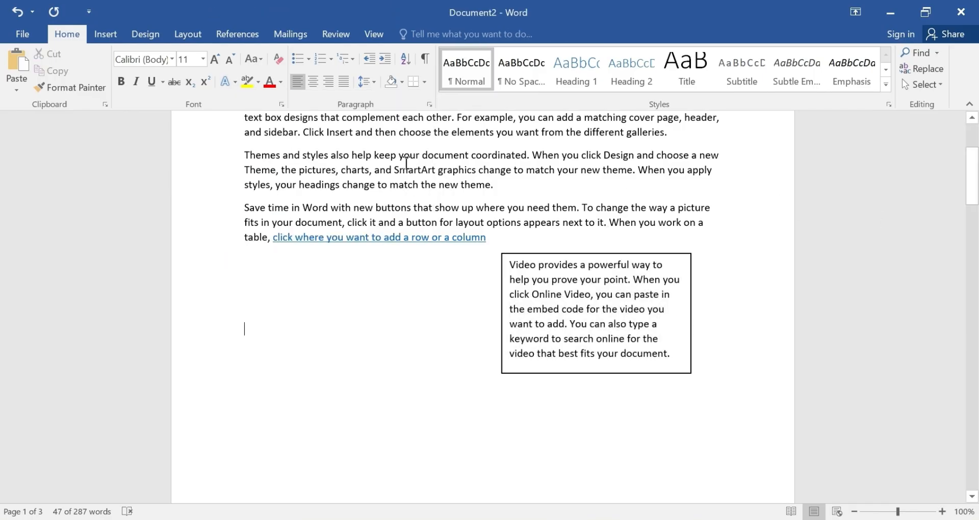
left_click(647, 276)
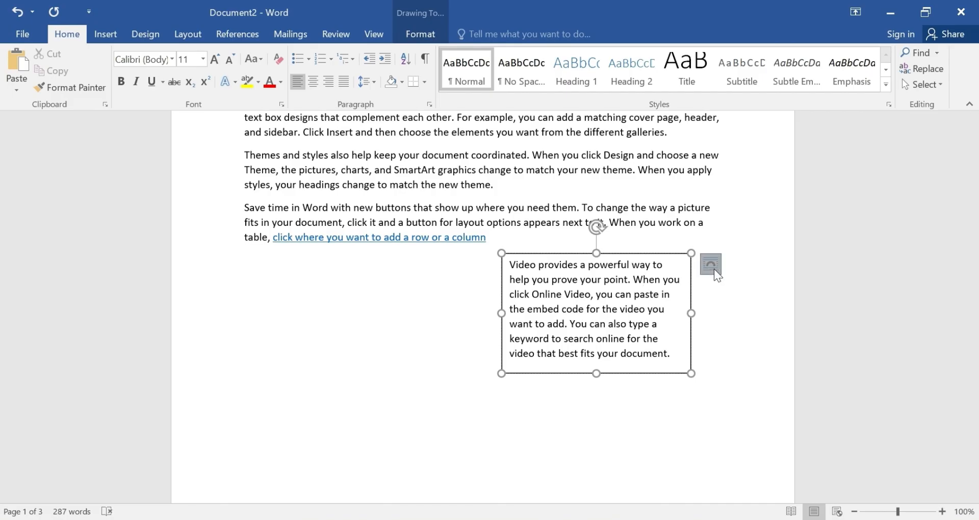
left_click(711, 265)
left_click(831, 396)
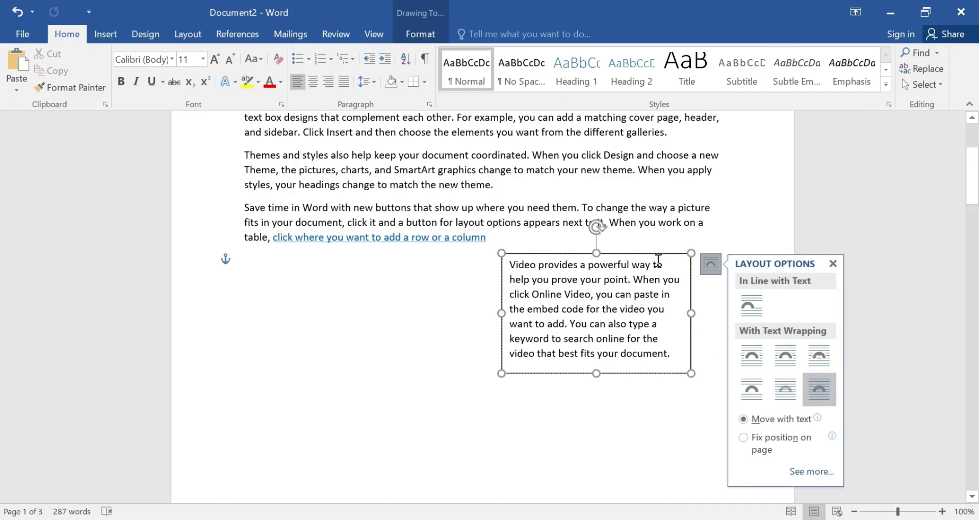
left_click_drag(649, 278, 551, 318)
left_click(679, 439)
left_click_drag(638, 297, 714, 247)
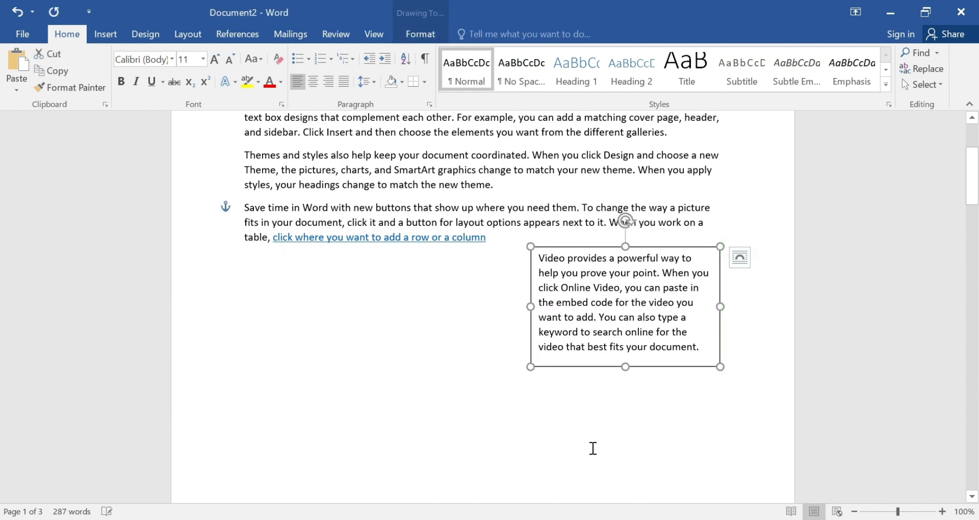
left_click(598, 425)
scroll(545, 329, "up", 3)
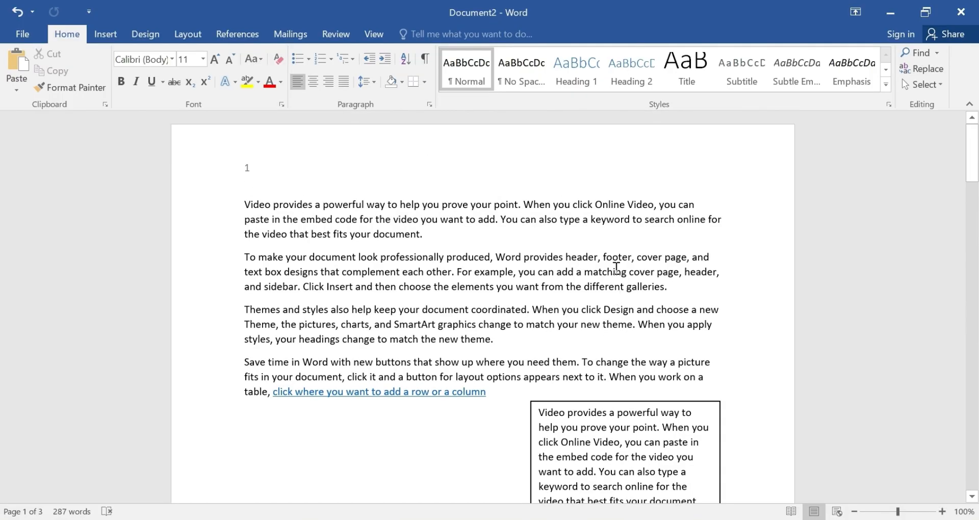
left_click(105, 34)
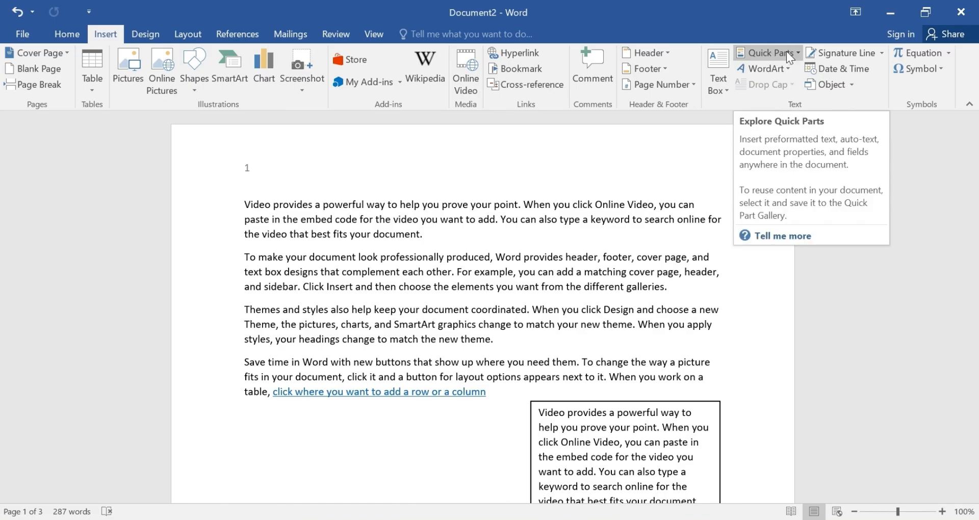
key("ctrl+z")
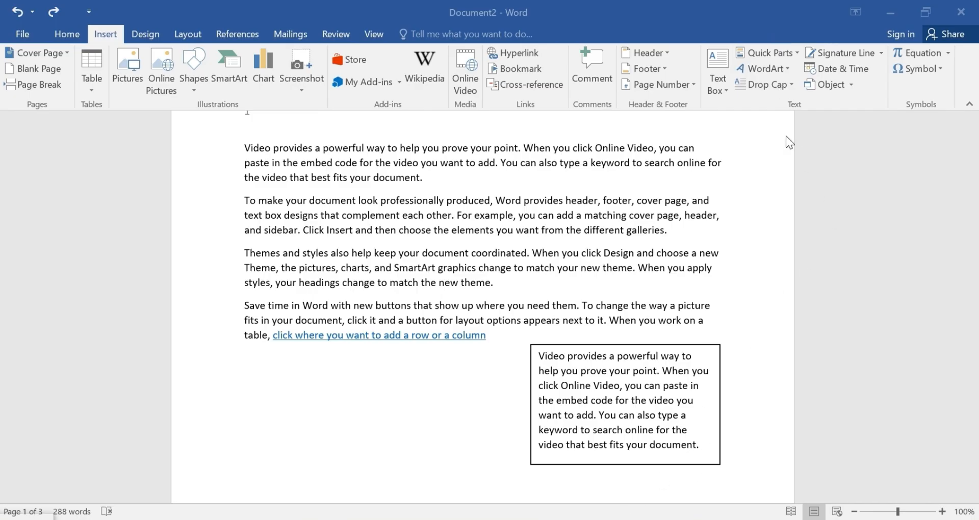
scroll(696, 293, "down", 6)
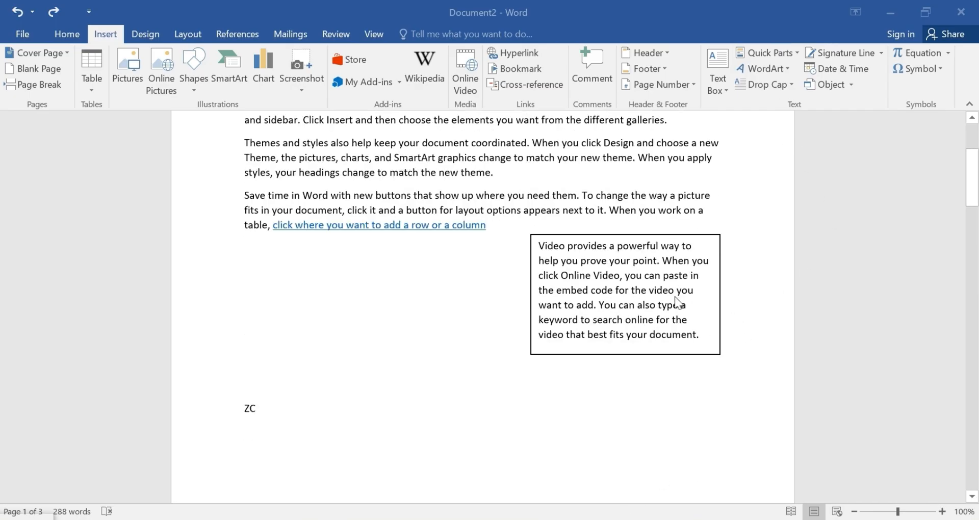
scroll(670, 287, "up", 7)
scroll(659, 293, "up", 1)
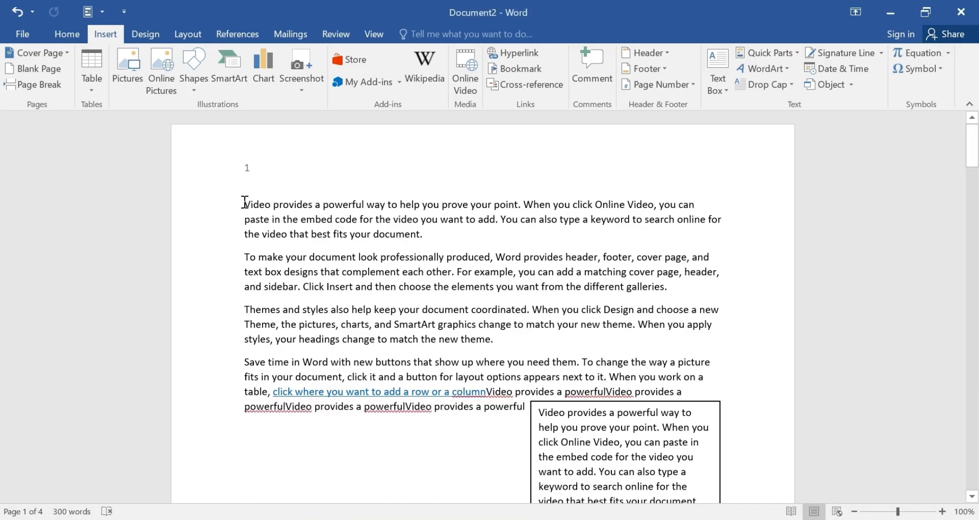
Select the opening sentence and save it to the Quick Part Gallery under the name 'video'.
left_click_drag(244, 203, 519, 206)
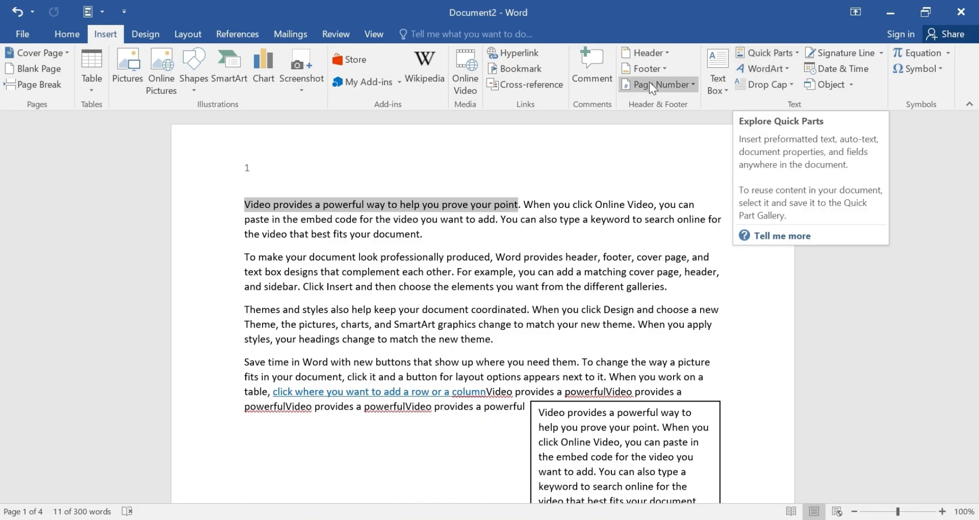
left_click(796, 53)
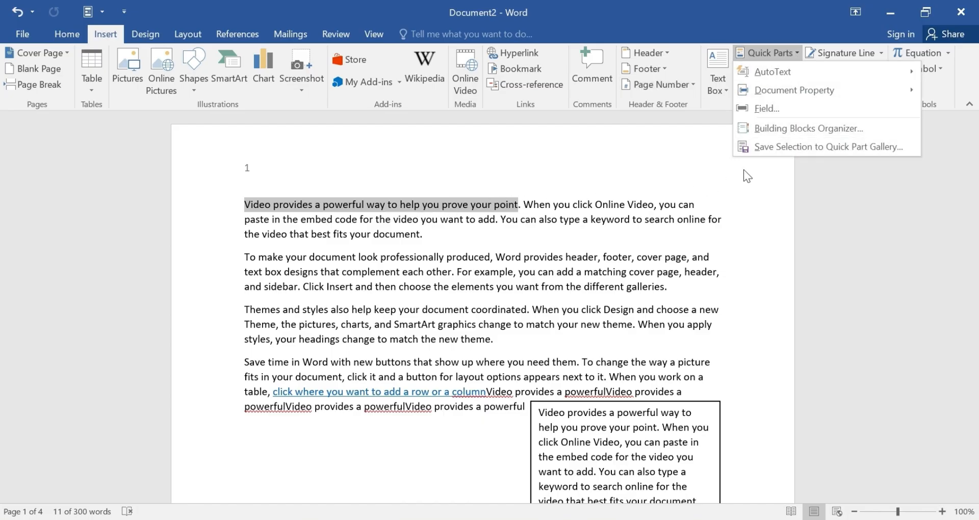
left_click(773, 146)
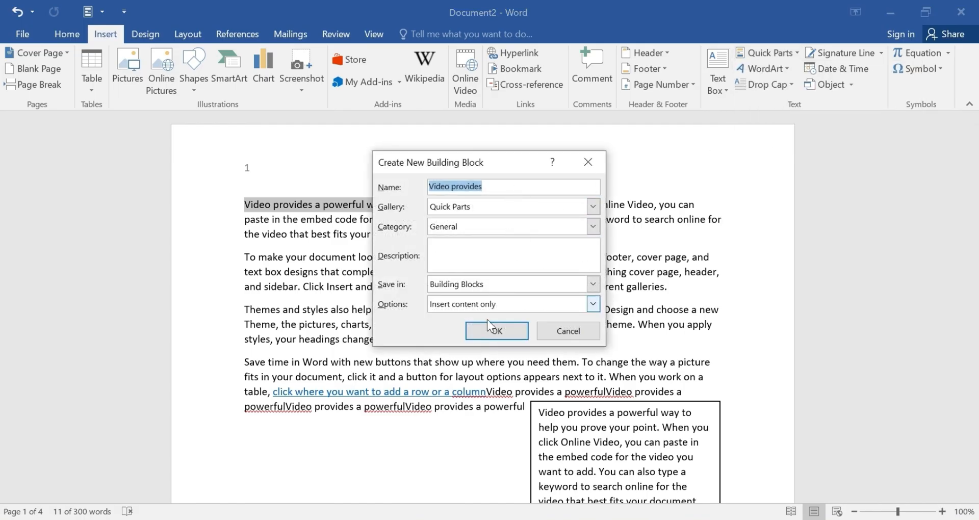
left_click(498, 188)
key("BackSpace")
key("BackSpace")
key("BackSpace")
key("BackSpace")
key("BackSpace")
key("BackSpace")
key("BackSpace")
key("BackSpace")
key("BackSpace")
key("BackSpace")
key("BackSpace")
key("BackSpace")
key("BackSpace")
key("BackSpace")
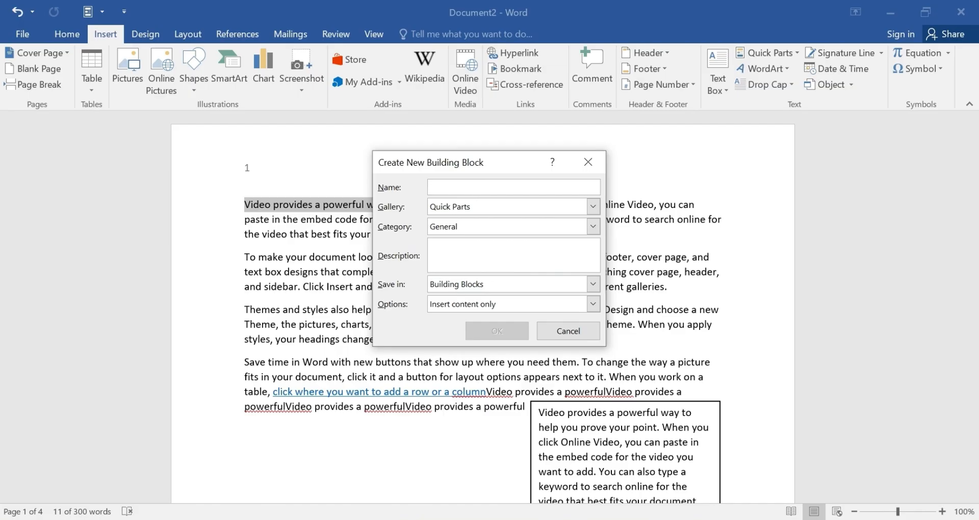
type("vi")
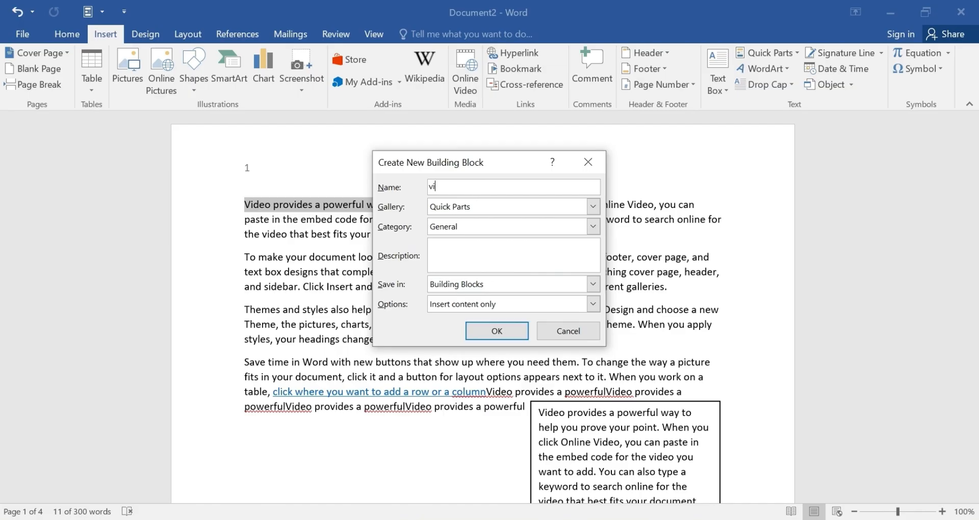
type("deo")
key("Return")
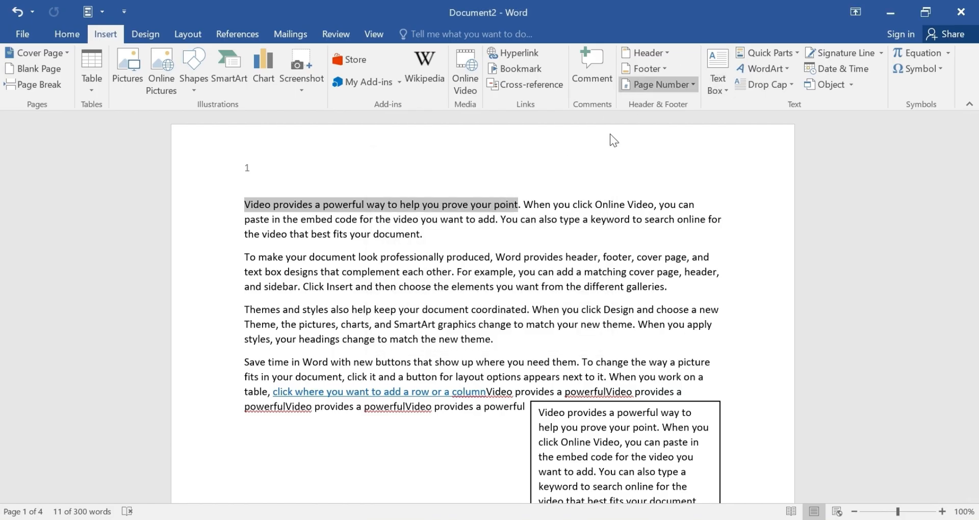
Insert the 'video' Quick Part entry at the top of page 2.
scroll(362, 295, "down", 5)
scroll(362, 294, "down", 10)
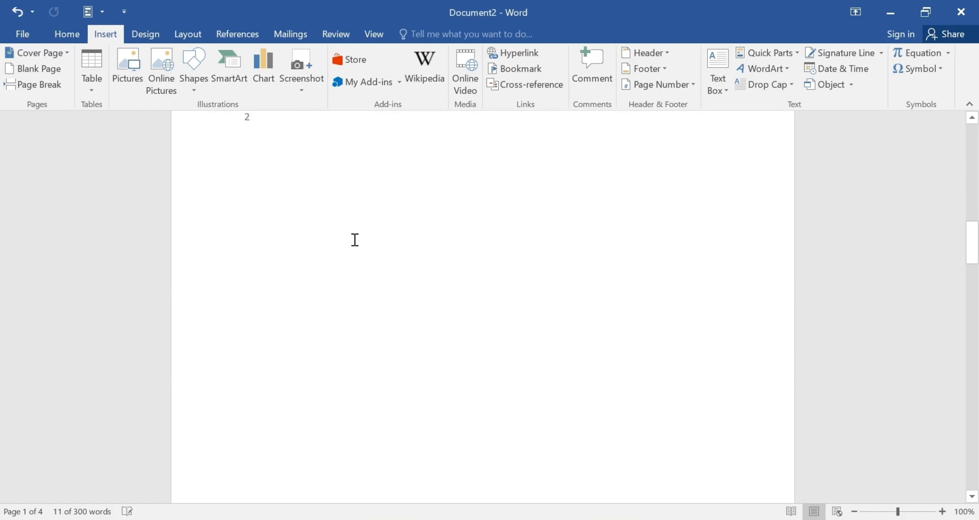
left_click(255, 166)
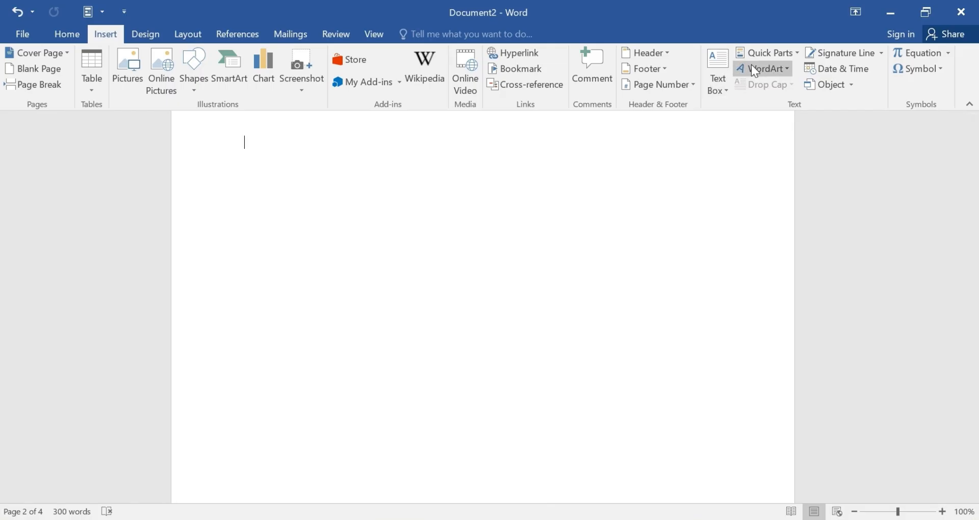
left_click(773, 55)
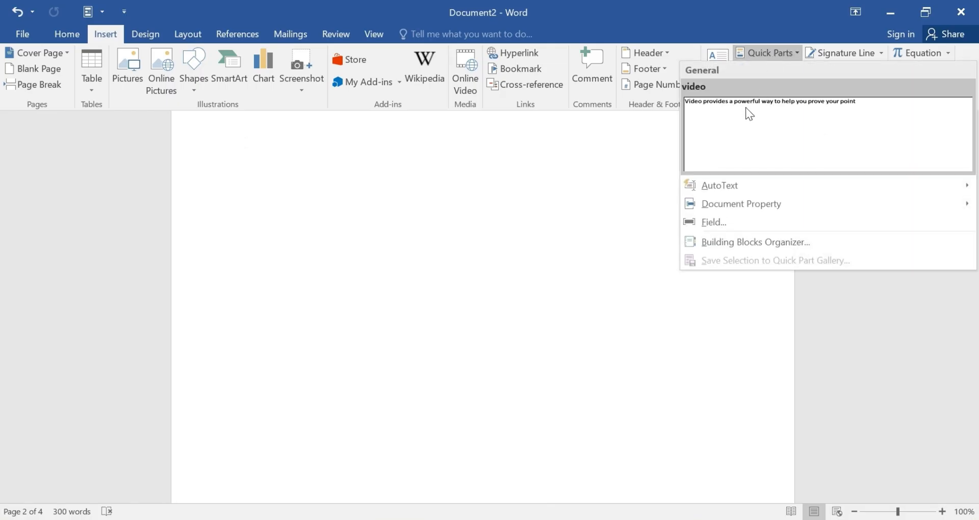
left_click(748, 123)
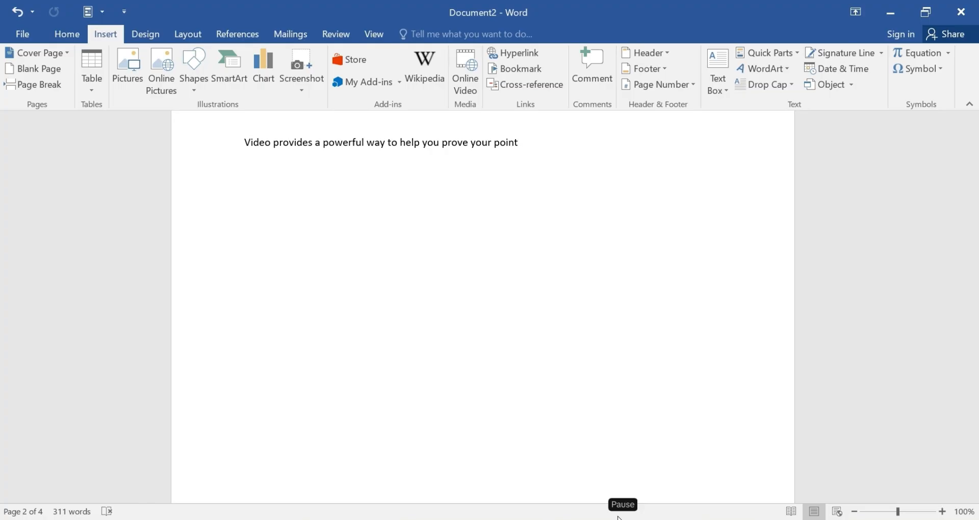
left_click(786, 69)
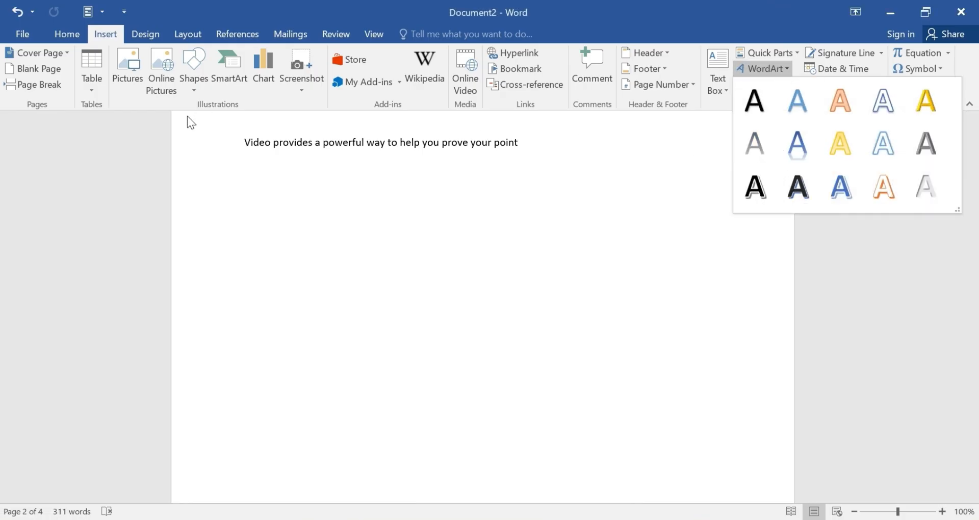
left_click(234, 130)
left_click_drag(240, 140, 542, 162)
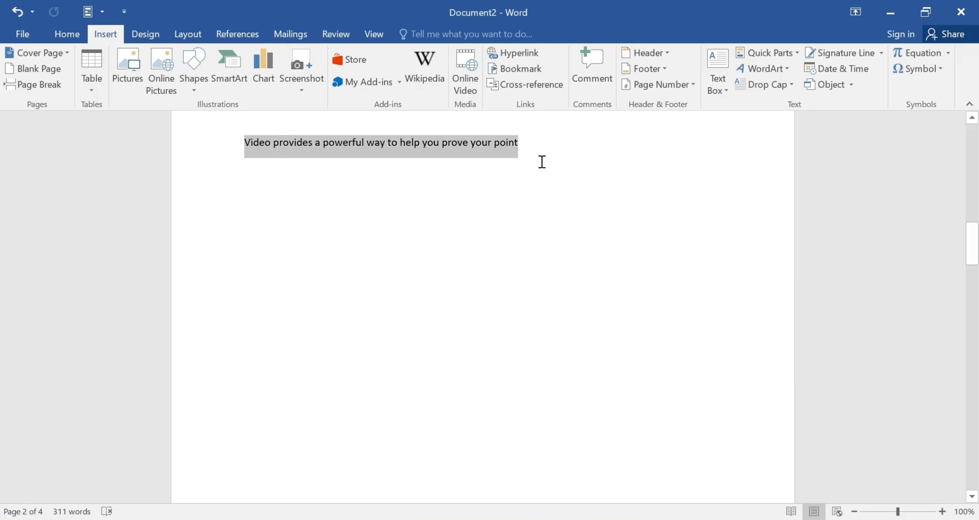
left_click(787, 68)
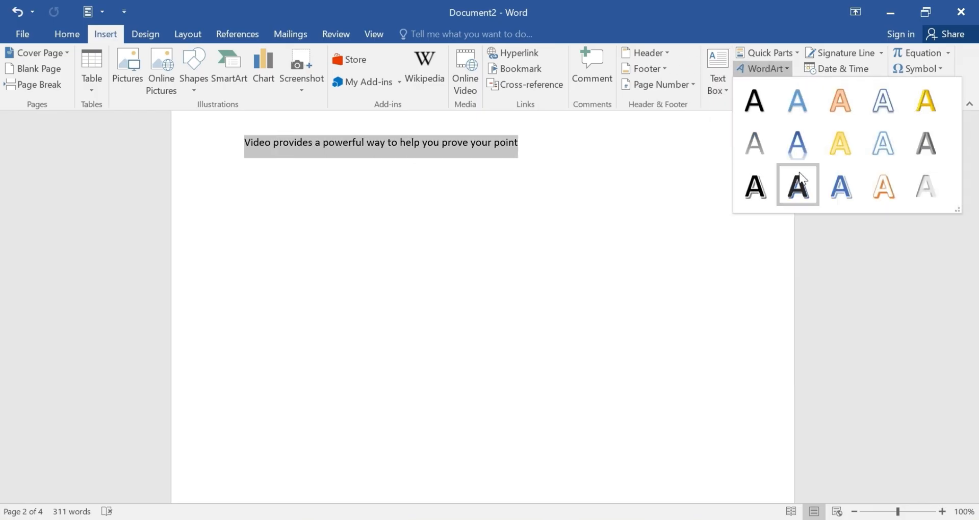
left_click(839, 187)
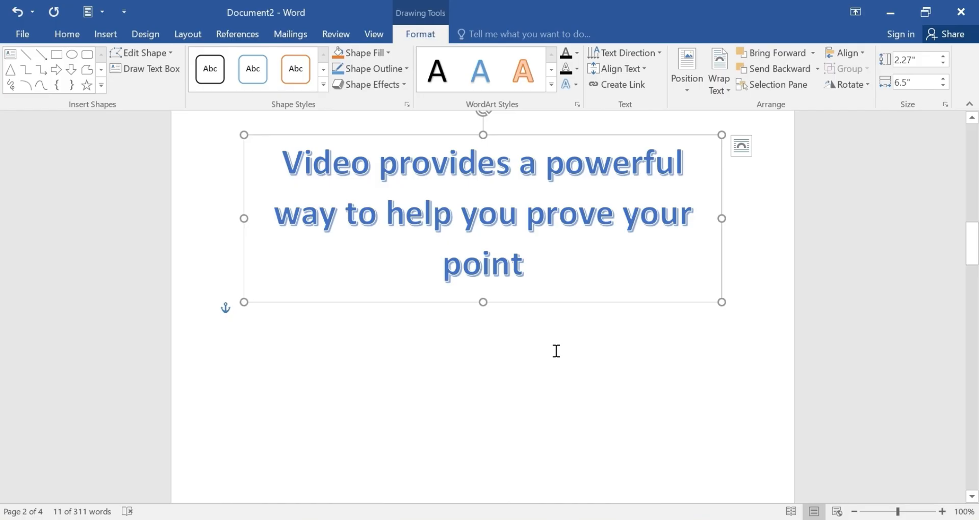
key("ctrl+z")
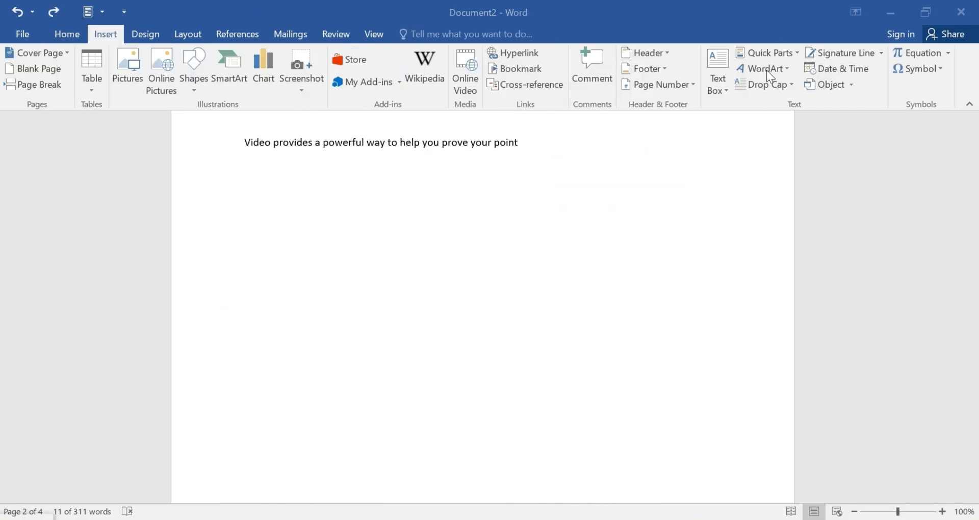
left_click(790, 87)
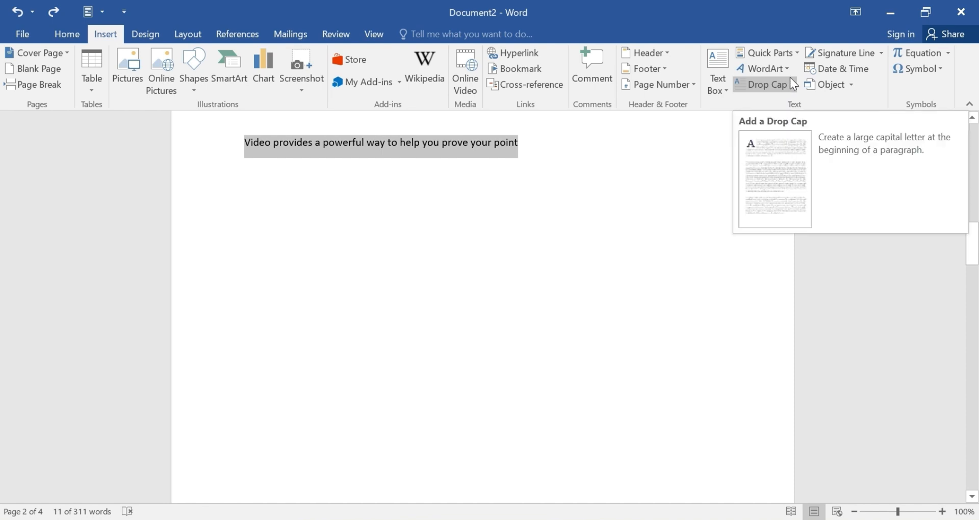
Delete the inserted 'video' sentence from page 2, briefly previewing the Drop Cap and Equation galleries.
left_click(792, 85)
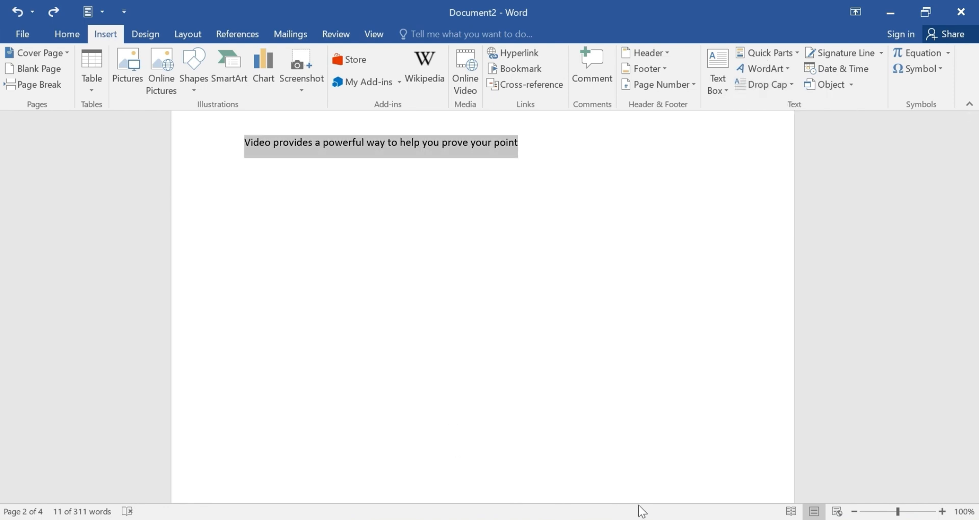
key("Delete")
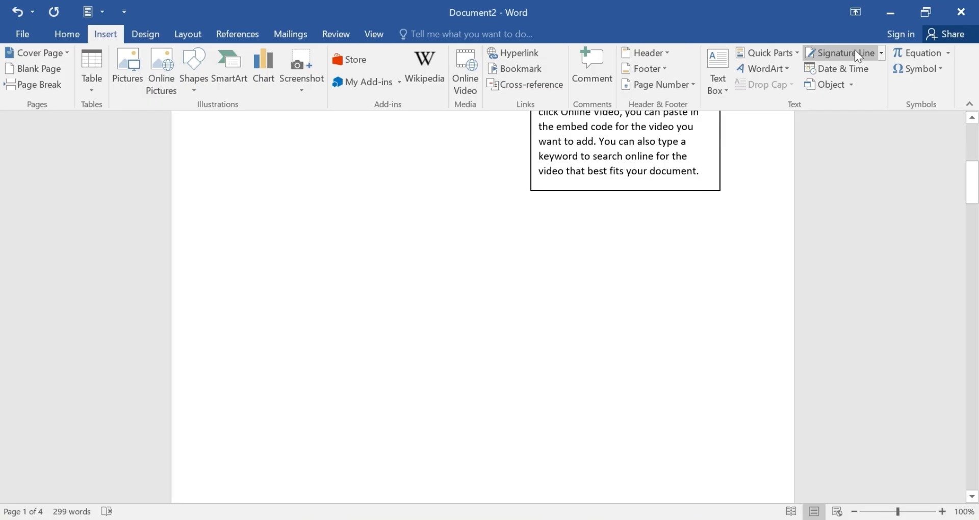
scroll(429, 194, "down", 3)
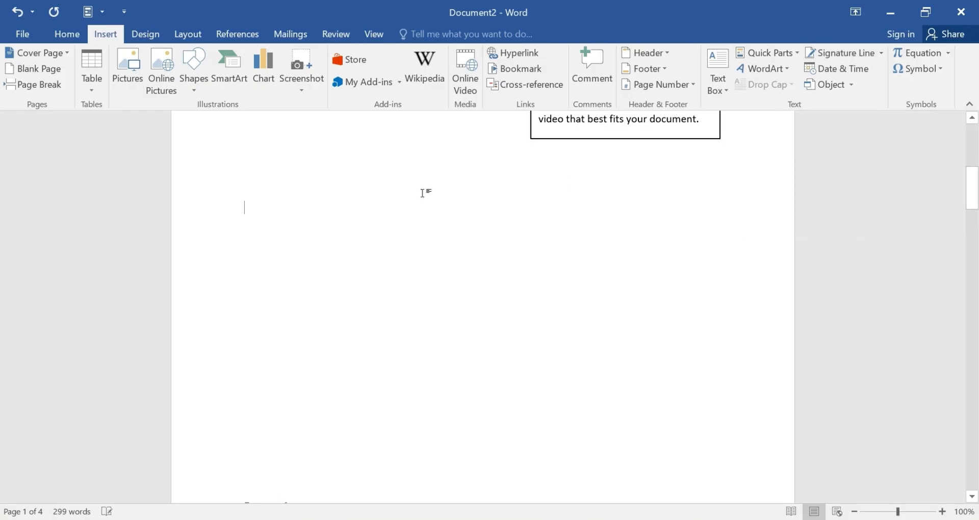
scroll(421, 187, "up", 6)
scroll(421, 186, "up", 1)
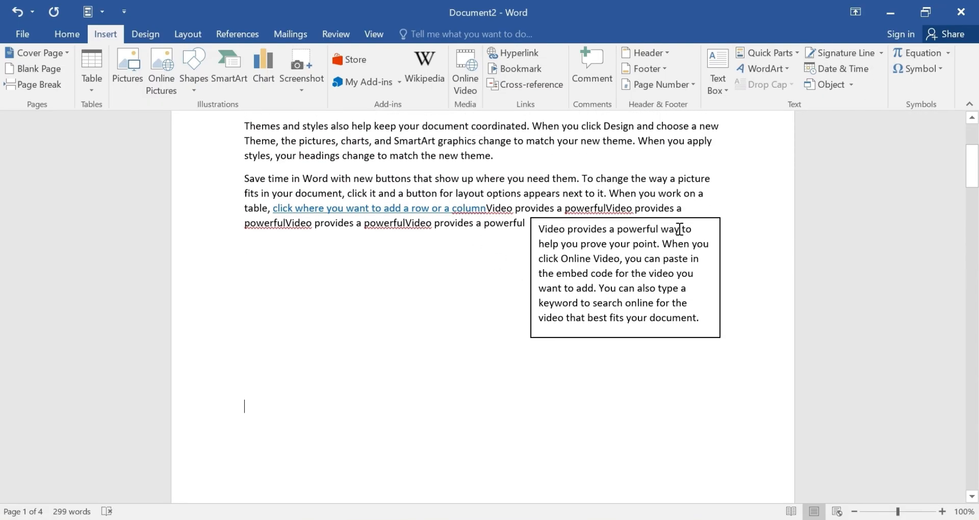
left_click(949, 54)
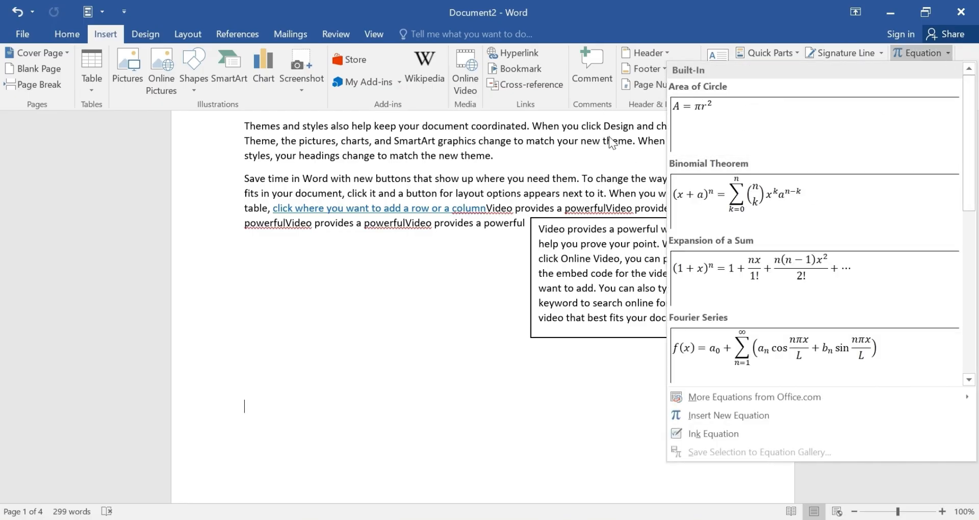
left_click(490, 329)
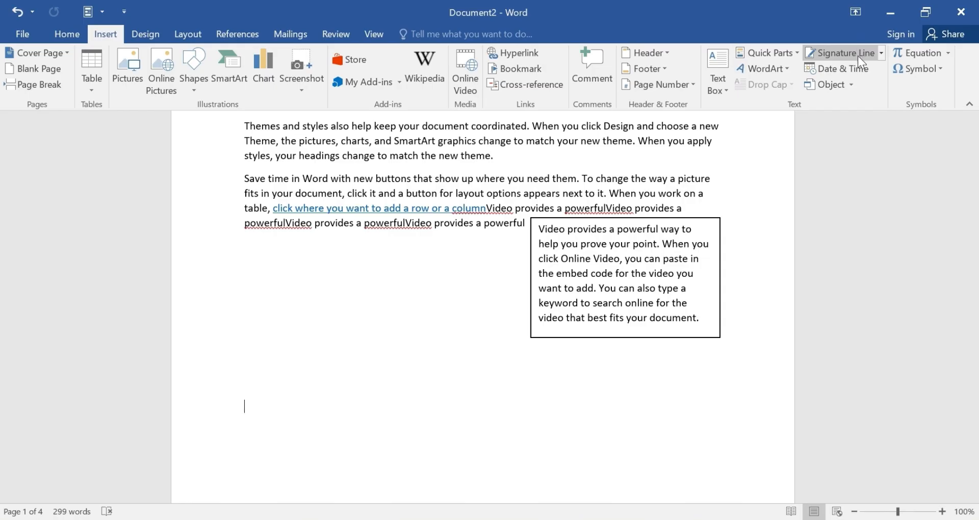
Insert a signature line with the signer's name filled in.
left_click(858, 52)
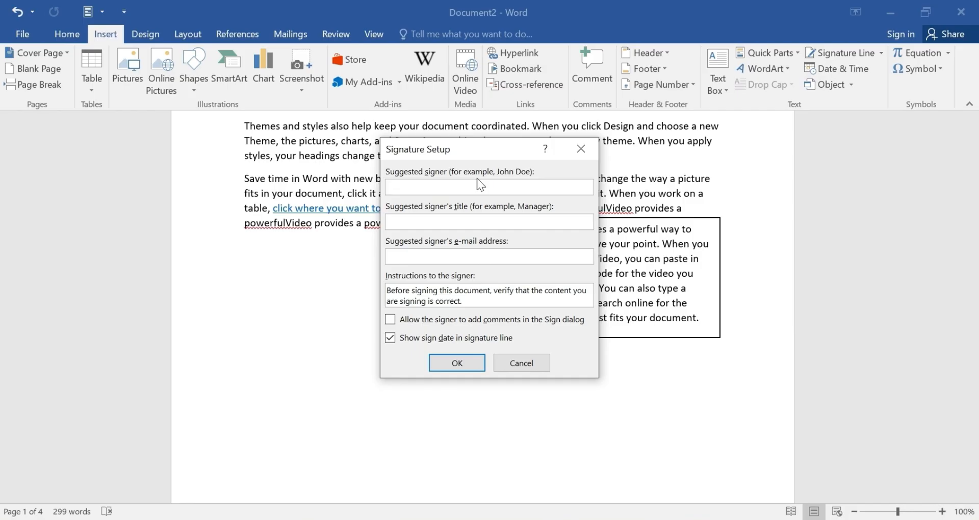
key("Return")
scroll(358, 367, "down", 2)
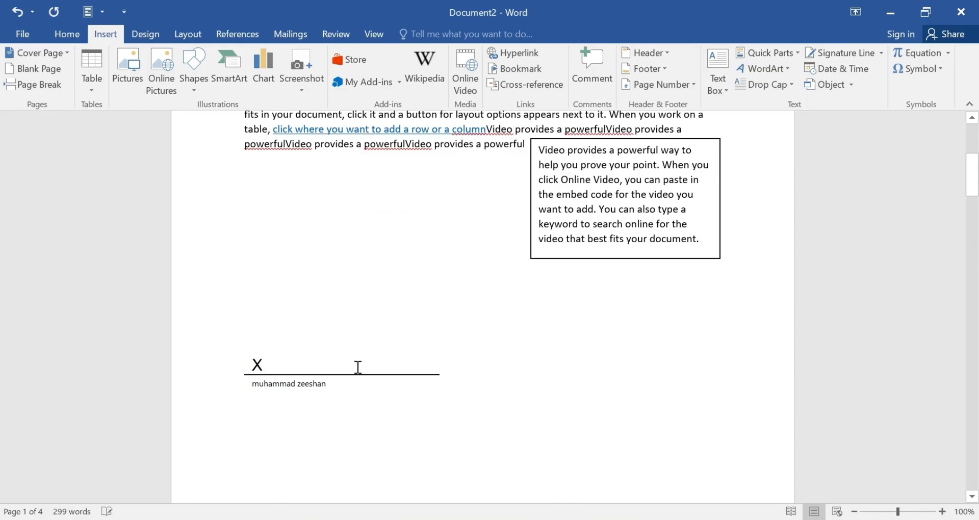
scroll(358, 367, "down", 1)
Stretch the signature line box, then undo the resize and deselect it.
left_click(278, 338)
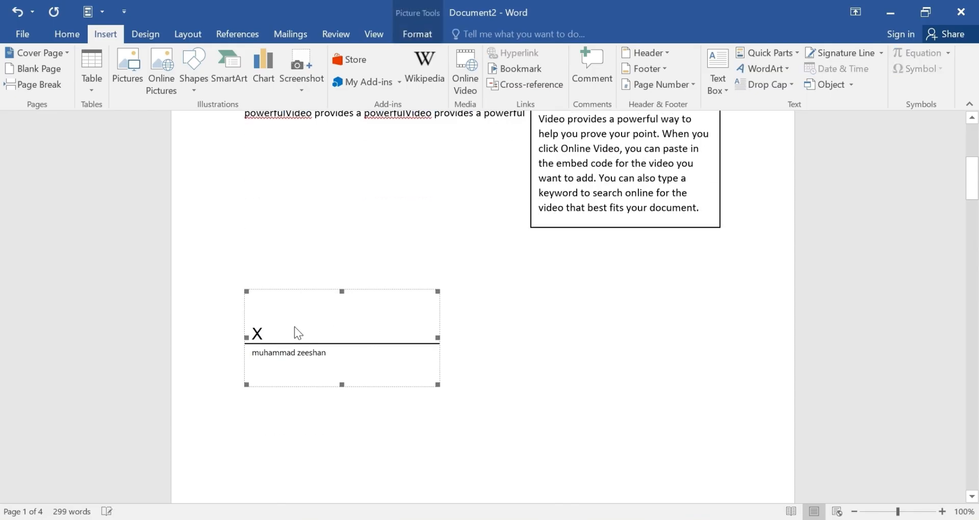
left_click(479, 331)
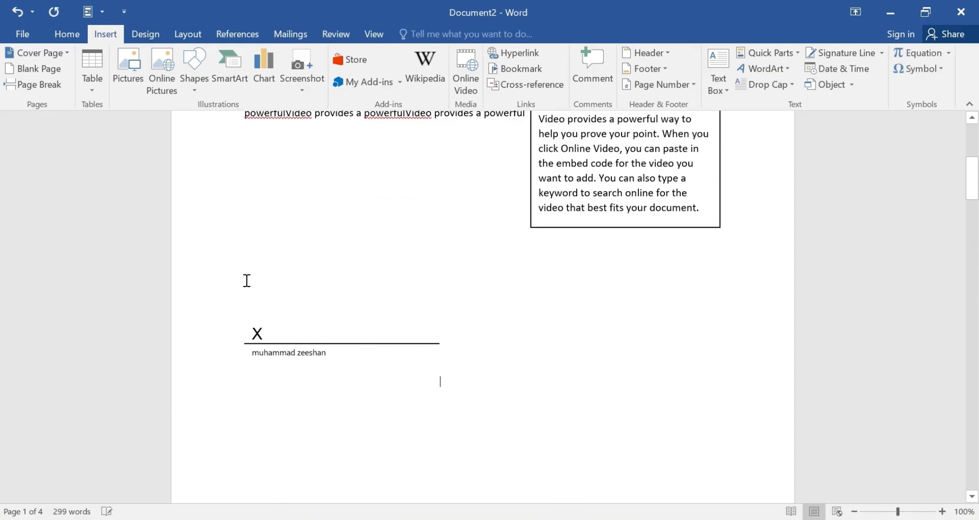
left_click(270, 359)
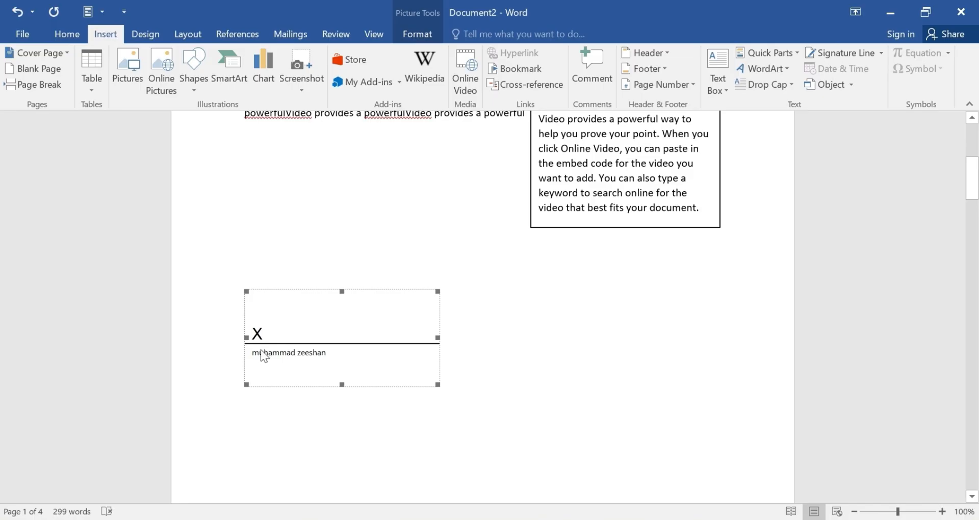
left_click_drag(342, 386, 338, 426)
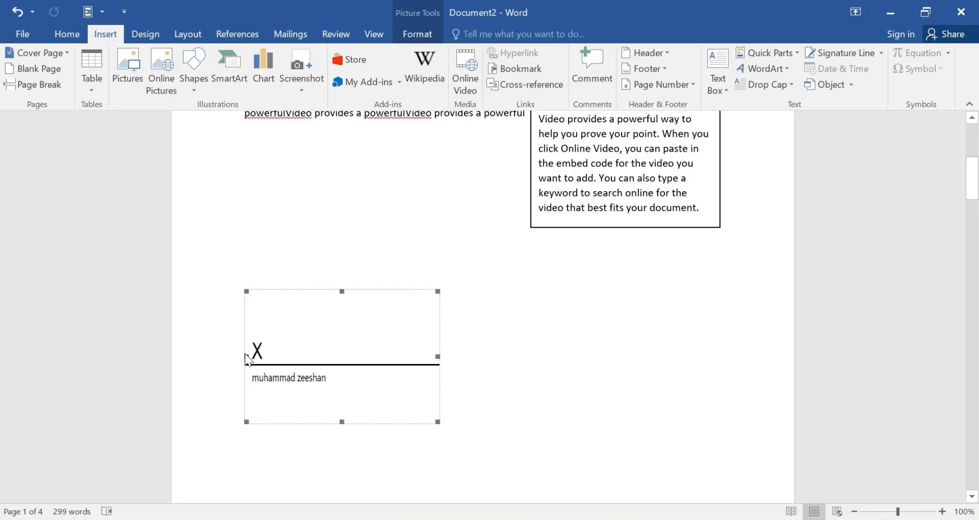
left_click_drag(247, 356, 218, 357)
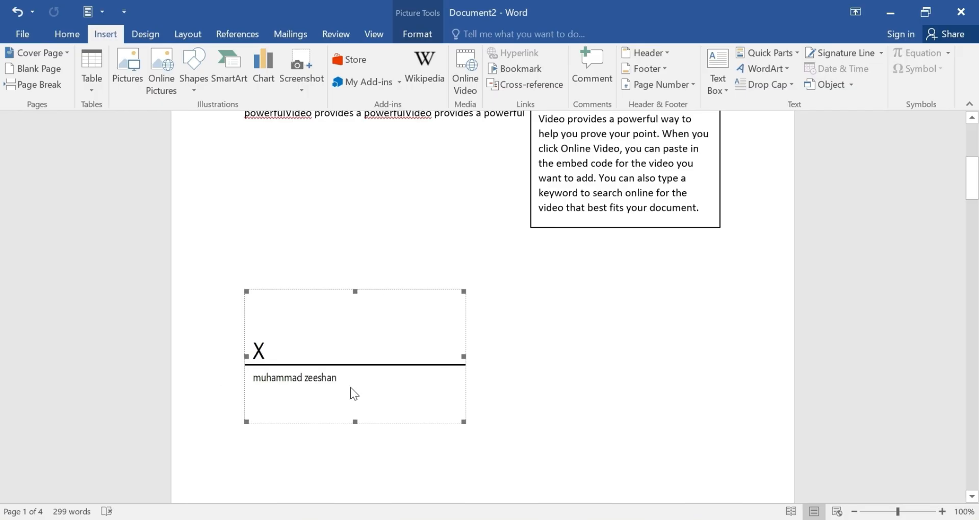
left_click_drag(356, 422, 341, 490)
key("ctrl+z")
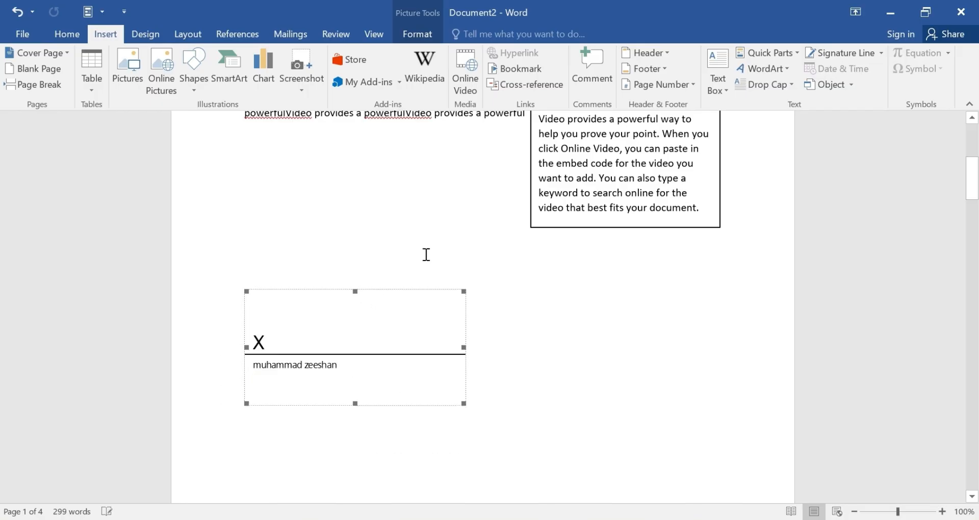
left_click(426, 256)
scroll(525, 373, "up", 4)
scroll(531, 370, "up", 5)
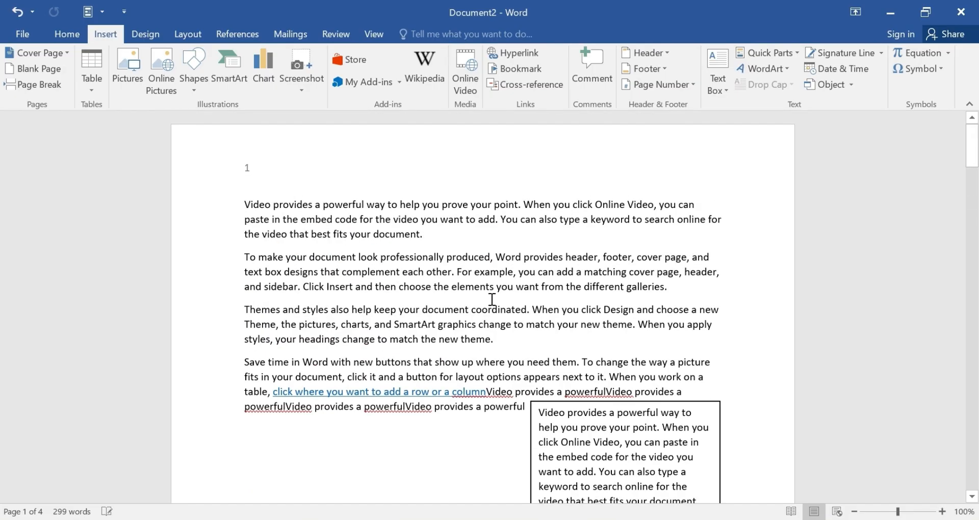
scroll(488, 308, "down", 9)
Insert the date 5/30/2026, in the first format, on the empty line above the signature.
left_click(320, 314)
left_click(411, 252)
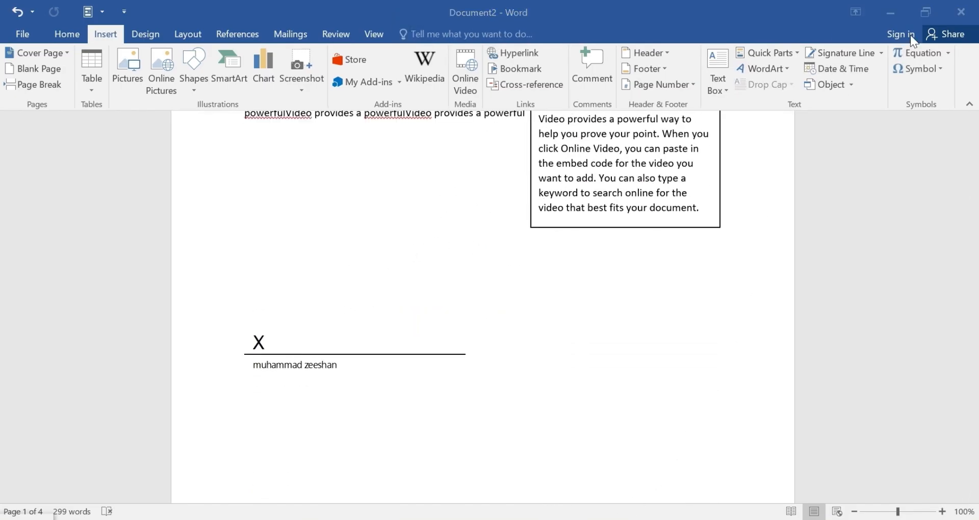
left_click(867, 68)
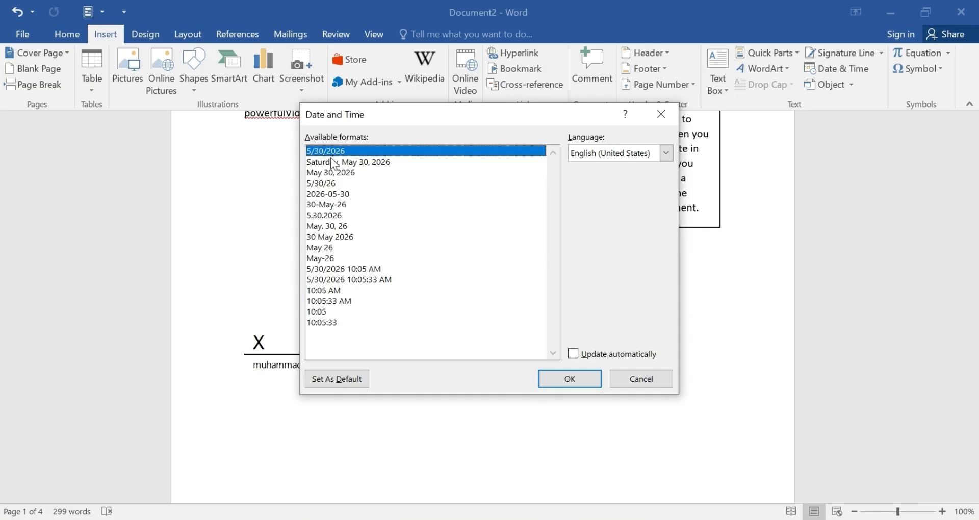
left_click(571, 380)
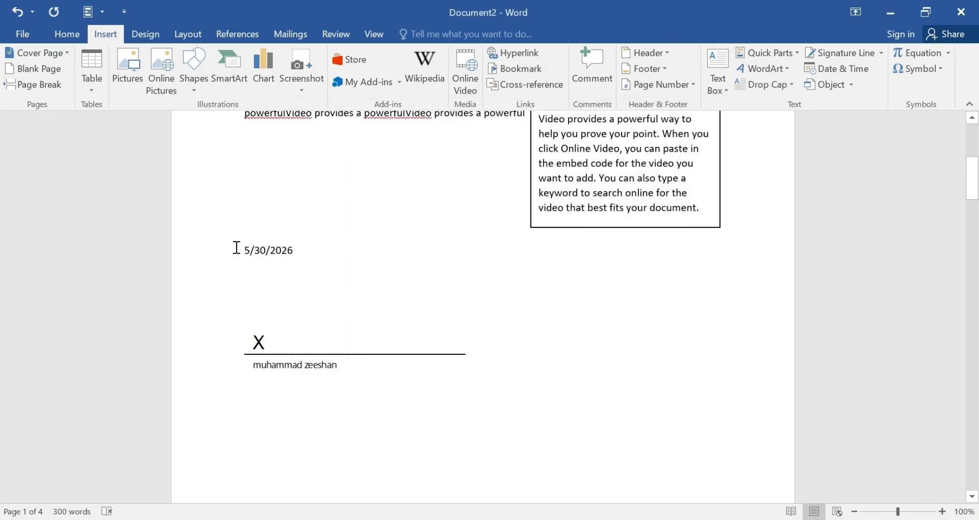
Add blank lines below the date to push the signature line further down.
left_click_drag(236, 248, 300, 256)
left_click(360, 273)
key("Return")
key("Return")
key("Return")
key("Return")
key("Return")
key("Return")
key("Tab")
key("Tab")
key("Tab")
key("Tab")
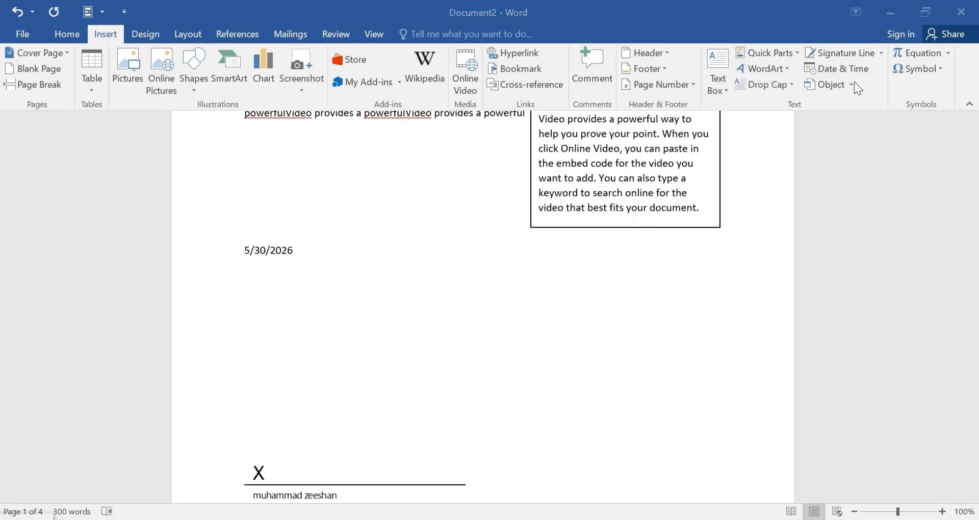
left_click(851, 84)
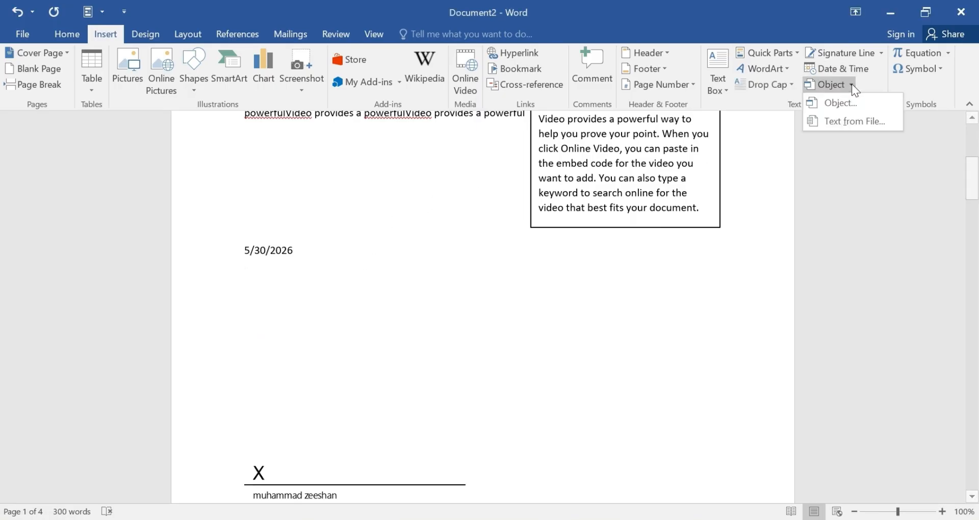
Insert the full text of the Chapter no 1 file into the document.
left_click(840, 120)
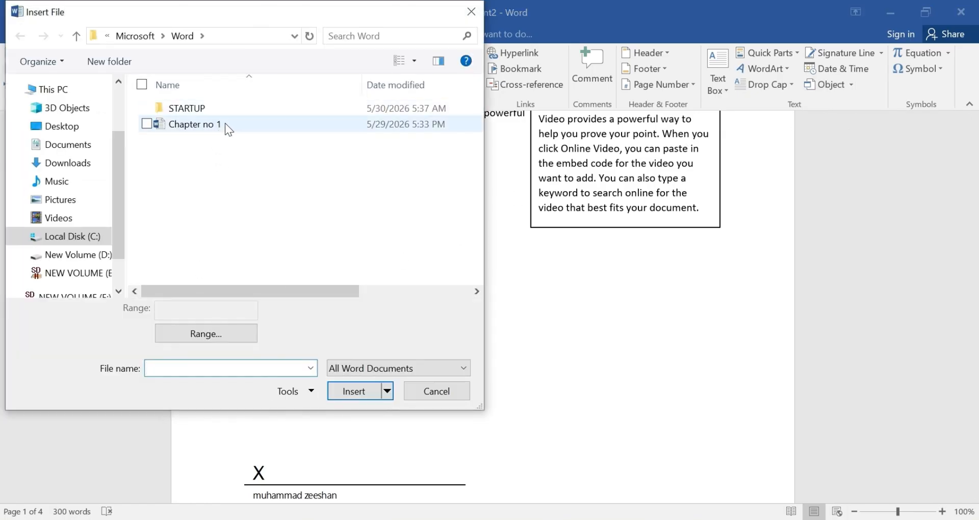
left_click(243, 125)
left_click(372, 389)
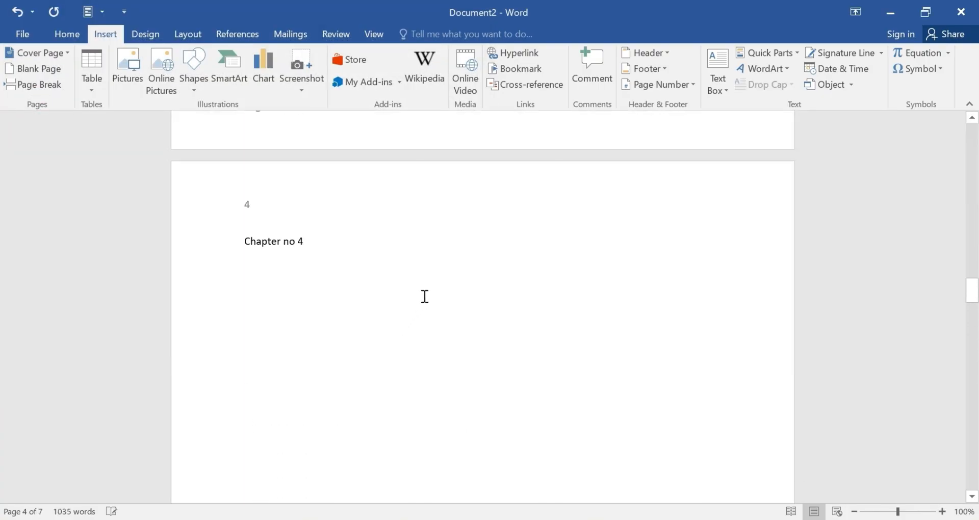
scroll(427, 303, "up", 10)
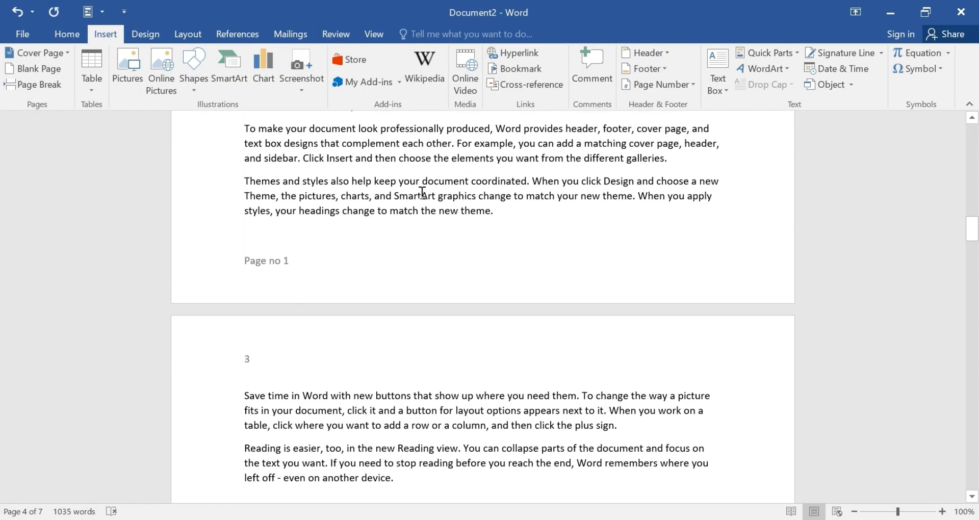
scroll(393, 223, "down", 8)
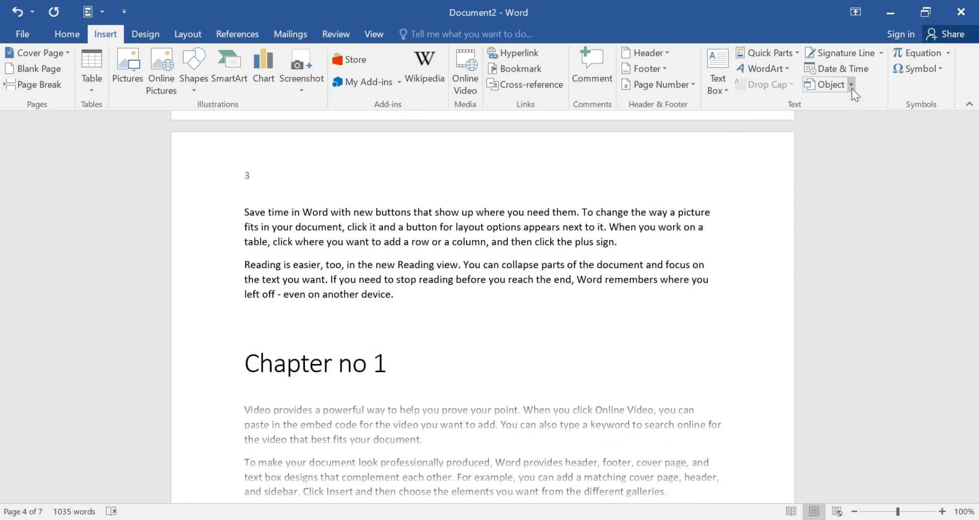
Embed a new blank Bitmap Image object, which opens for editing in Paint.
left_click(851, 85)
left_click(844, 103)
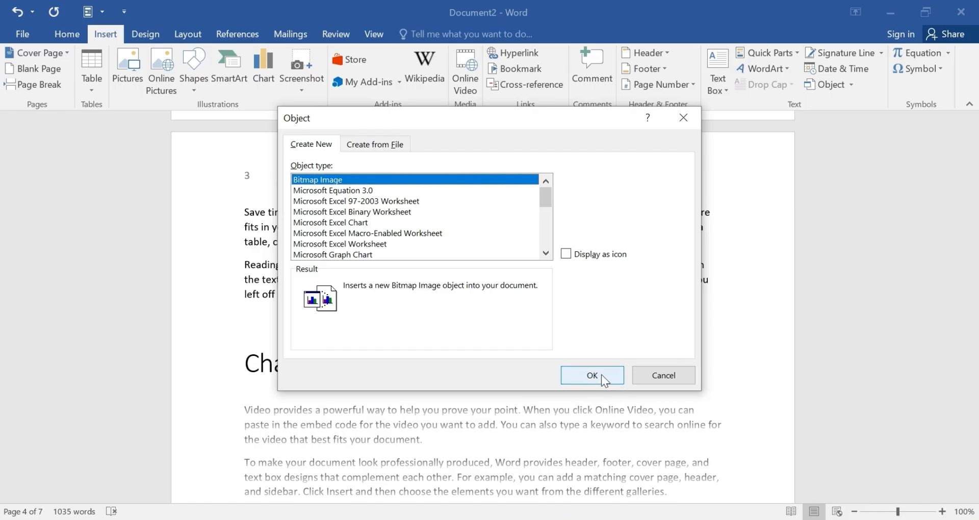
left_click(603, 376)
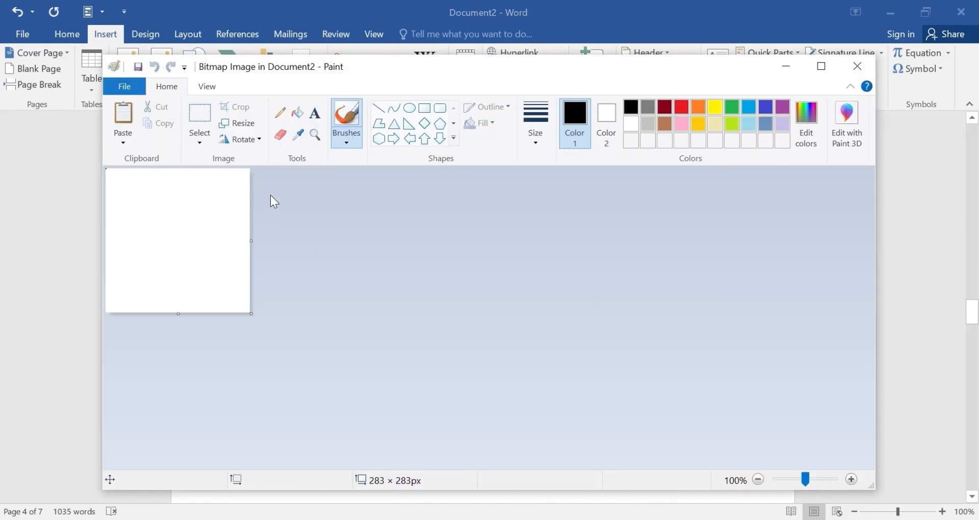
Enlarge the bitmap canvas to 1428 × 552px, then close Paint to return to Word.
mouse_move(251, 310)
left_mouse_down()
mouse_move(254, 319)
mouse_move(369, 339)
mouse_move(632, 444)
mouse_move(728, 469)
mouse_move(809, 465)
mouse_move(835, 451)
left_mouse_up()
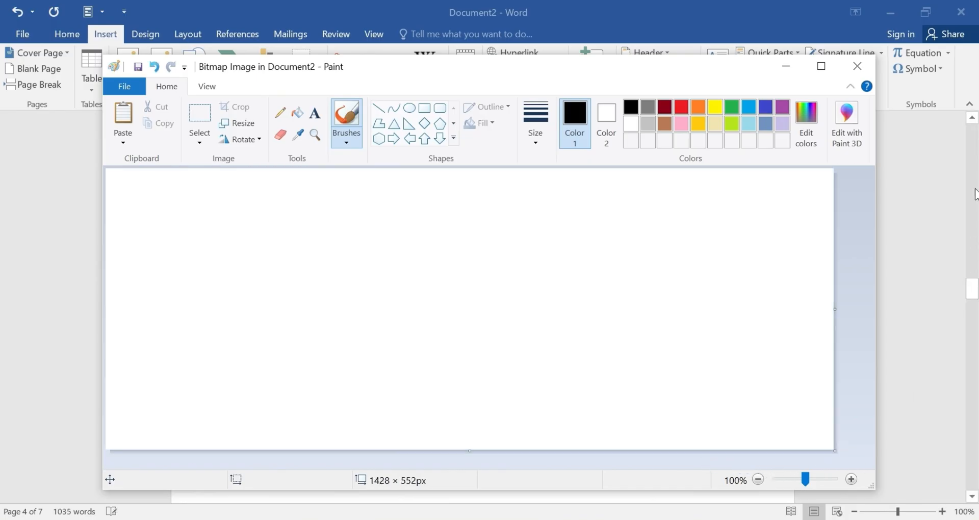
left_click(859, 67)
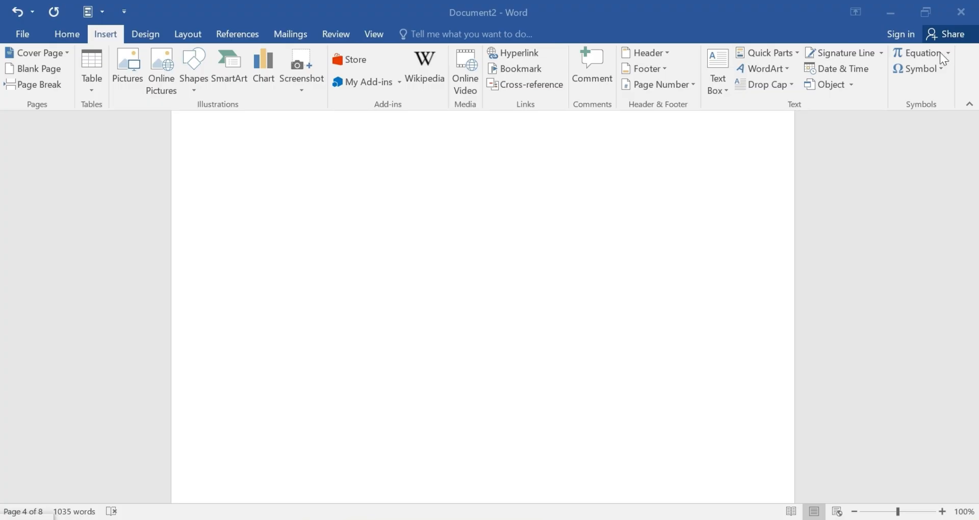
scroll(897, 177, "down", 5)
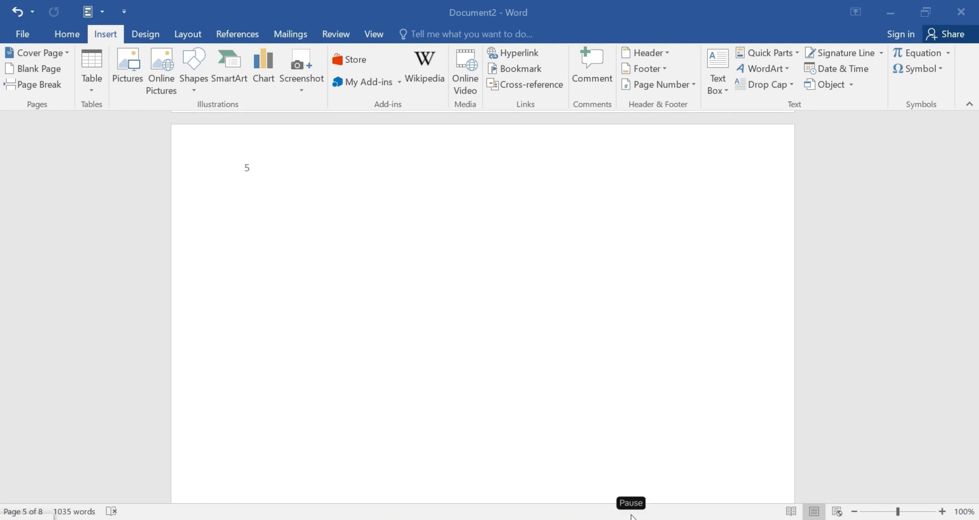
left_click(948, 52)
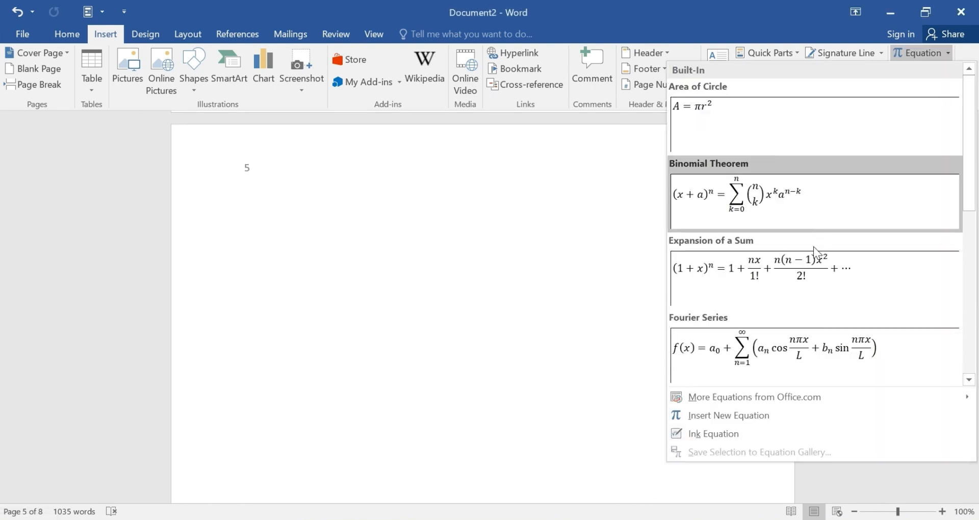
scroll(811, 250, "down", 5)
scroll(796, 224, "up", 5)
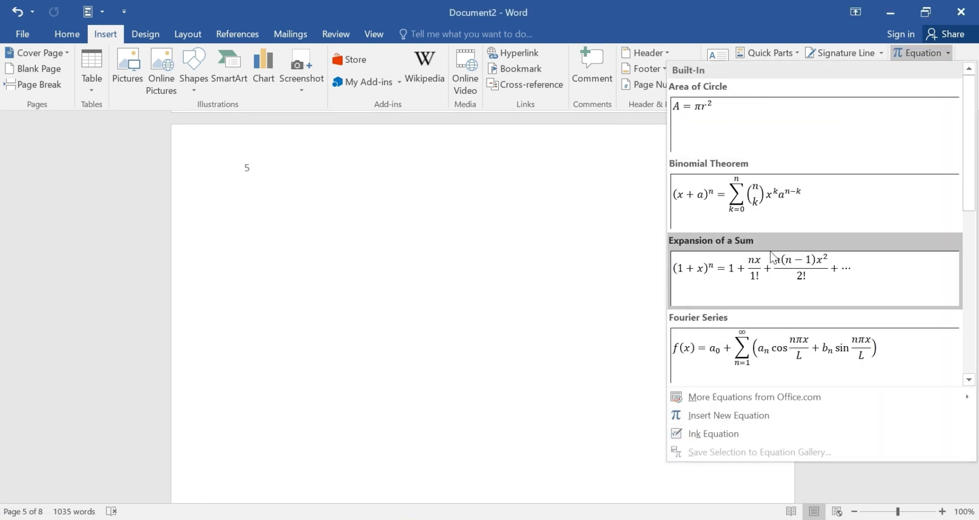
scroll(774, 243, "down", 3)
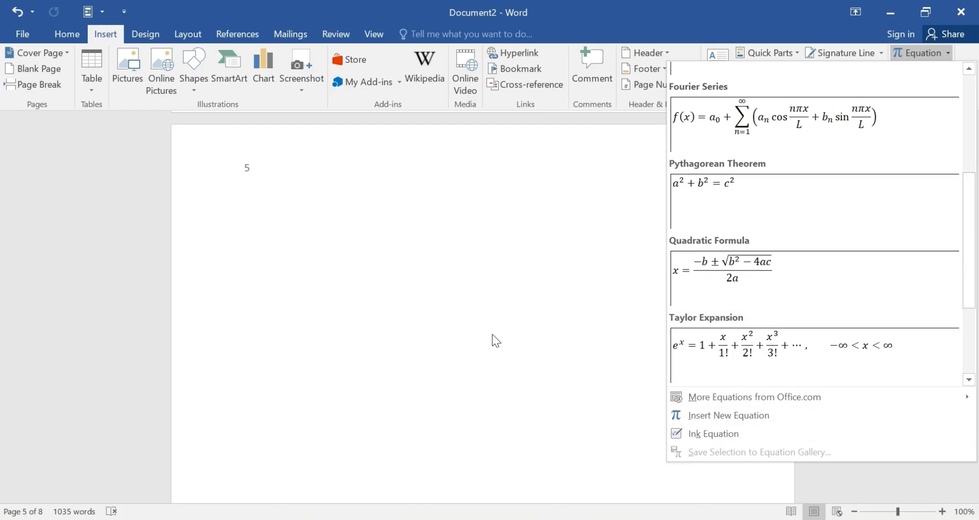
left_click(540, 321)
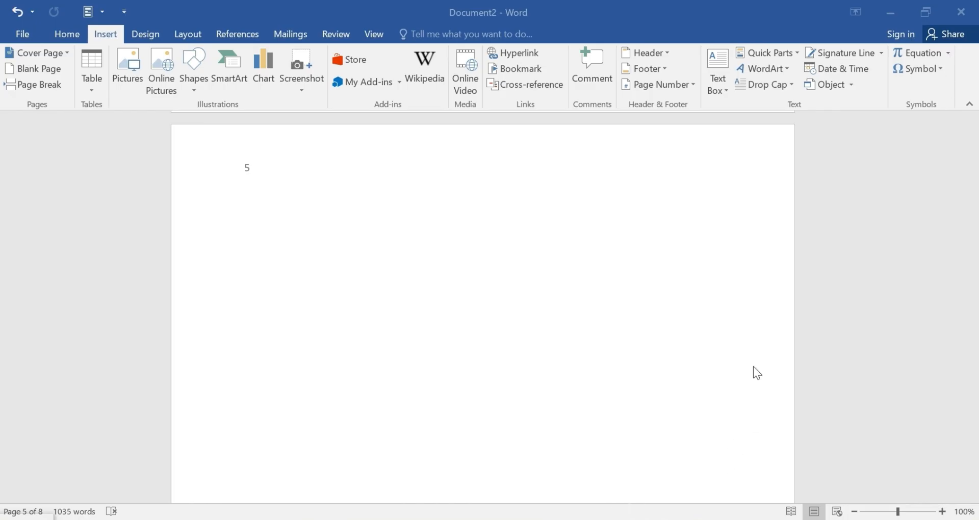
left_click(950, 54)
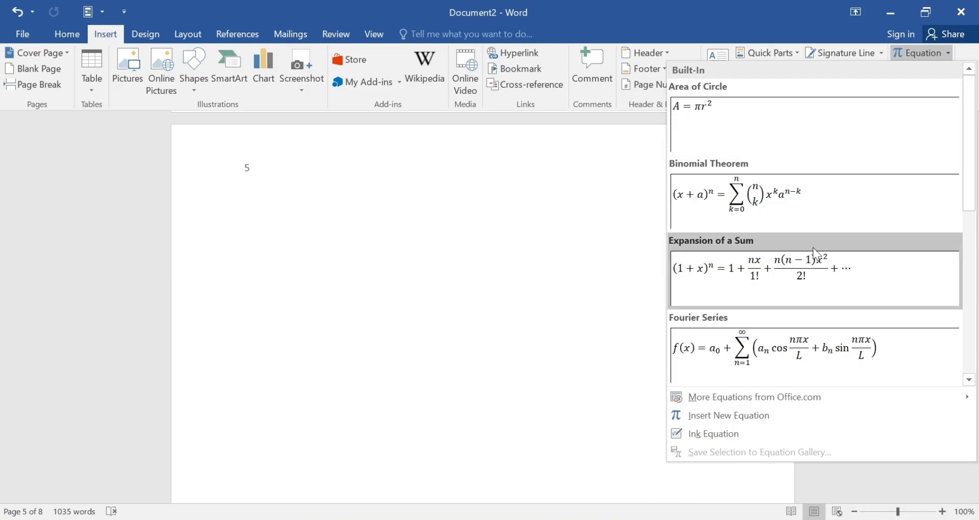
scroll(800, 284, "down", 5)
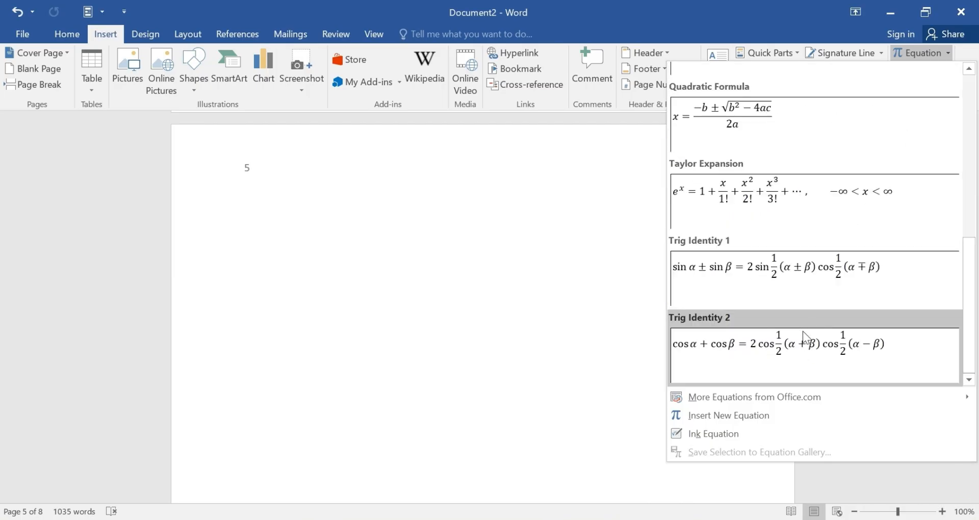
left_click(543, 298)
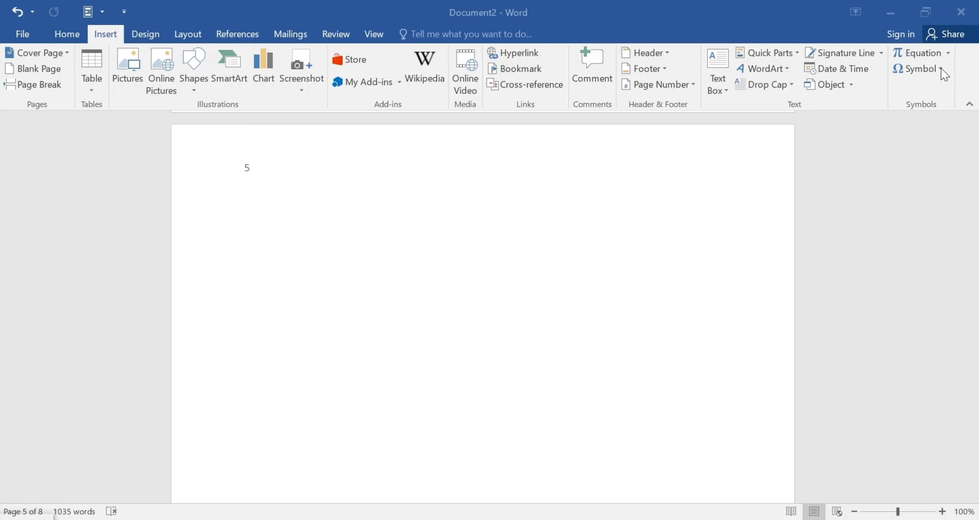
left_click(942, 68)
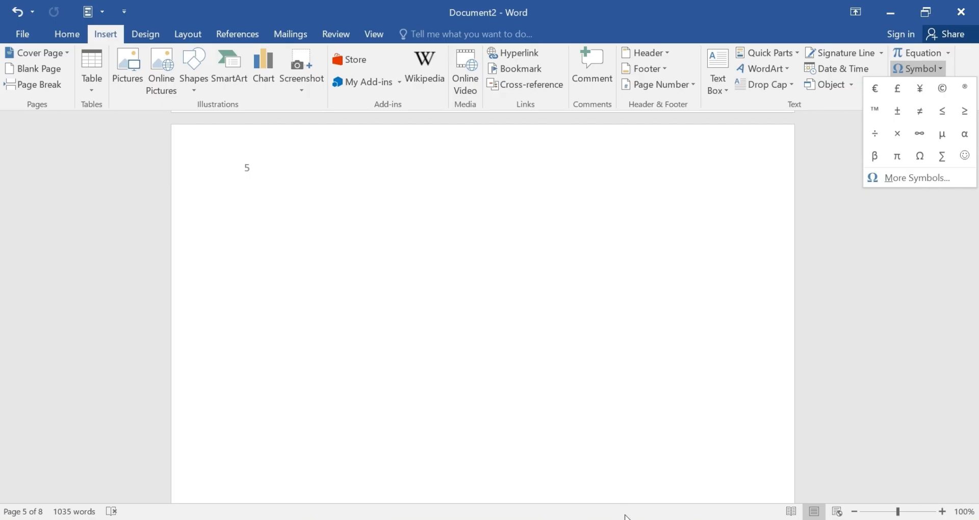
Insert a smiley face symbol from the symbol quick list at the bottom of page 5.
left_click(922, 176)
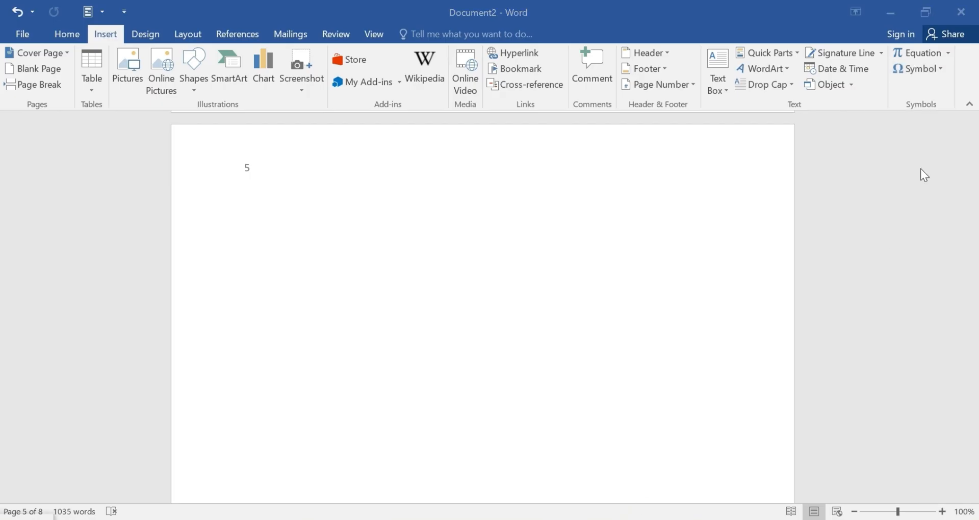
left_click(940, 66)
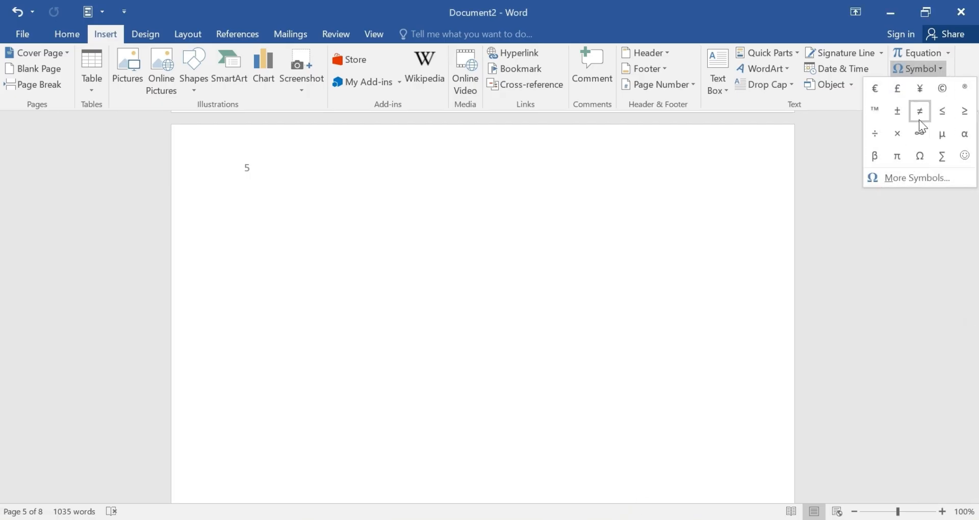
left_click(965, 158)
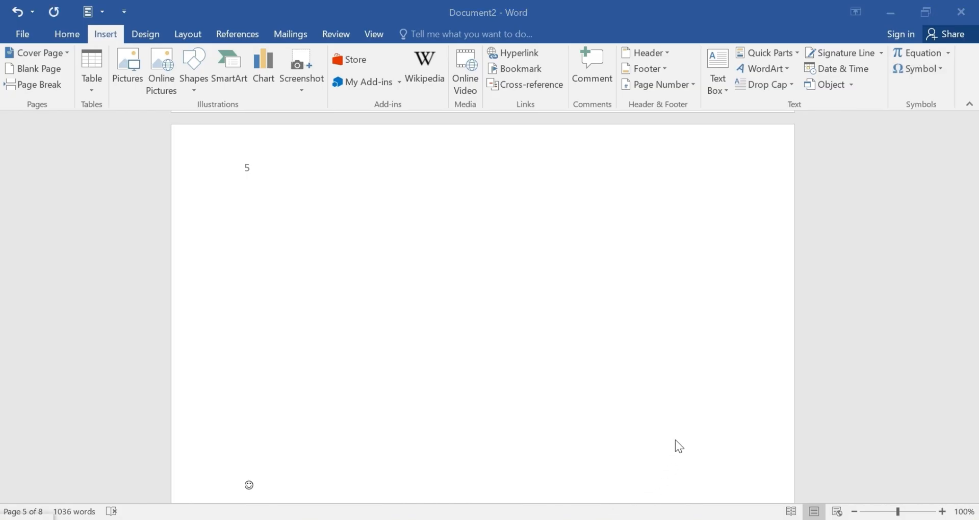
scroll(678, 418, "up", 10)
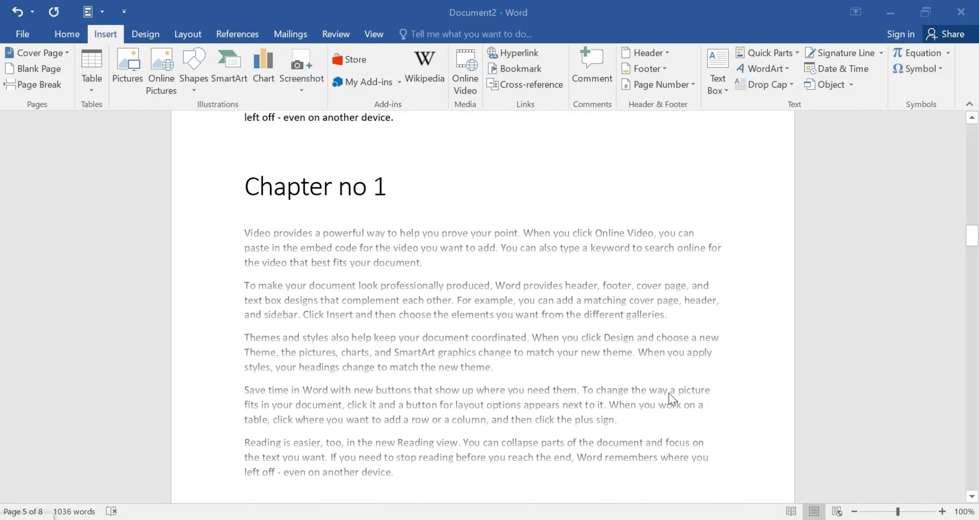